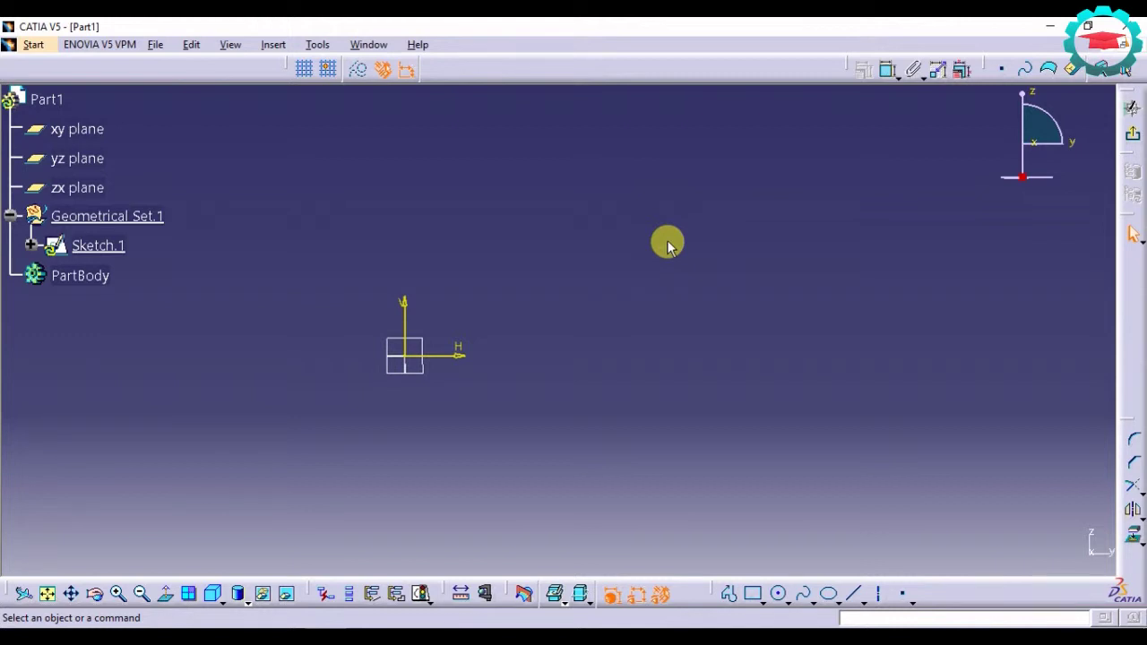
Sketch a circle of about 115 mm radius up and to the right of the origin, plus a small off-centre circle inside it.
left_click(778, 594)
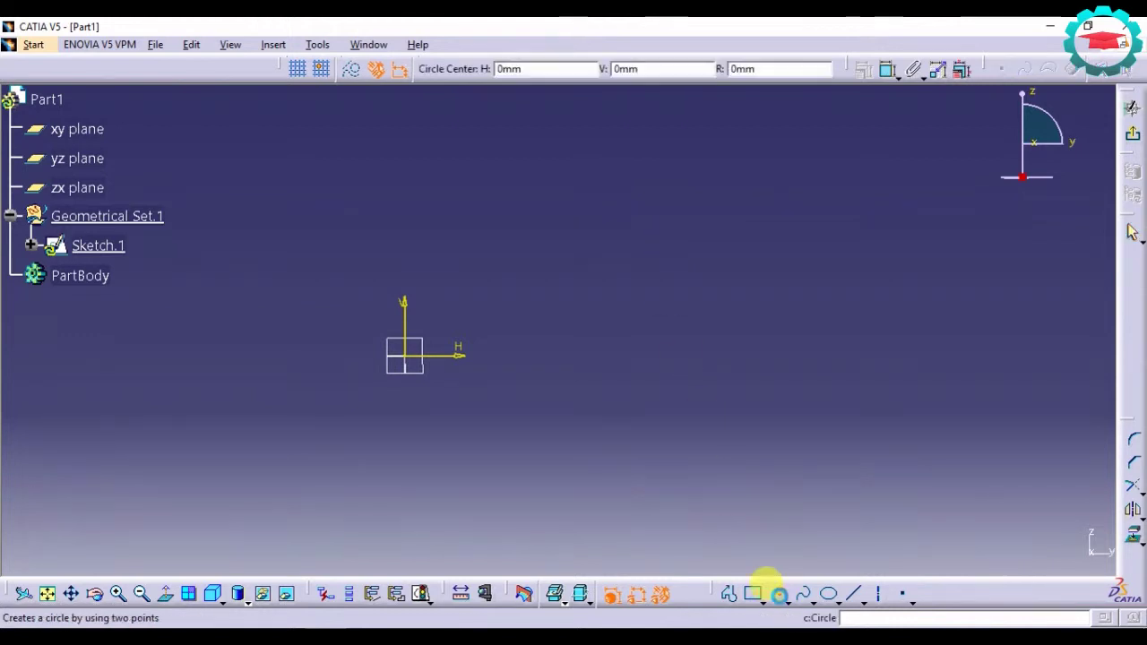
left_click(550, 245)
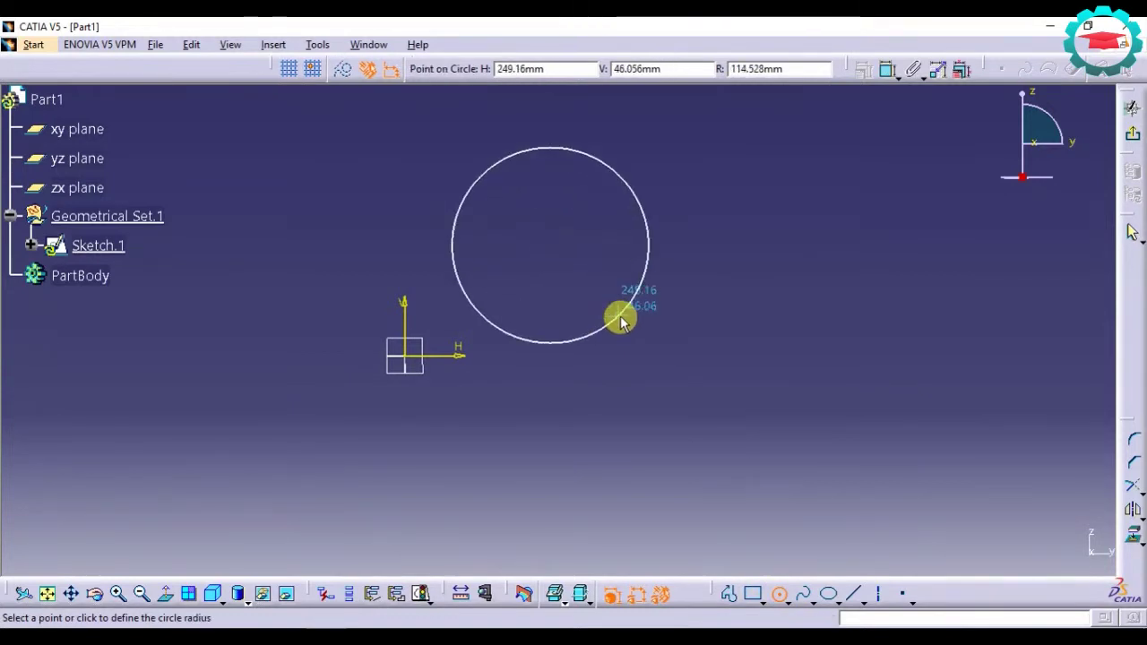
left_click(621, 317)
left_click(865, 314)
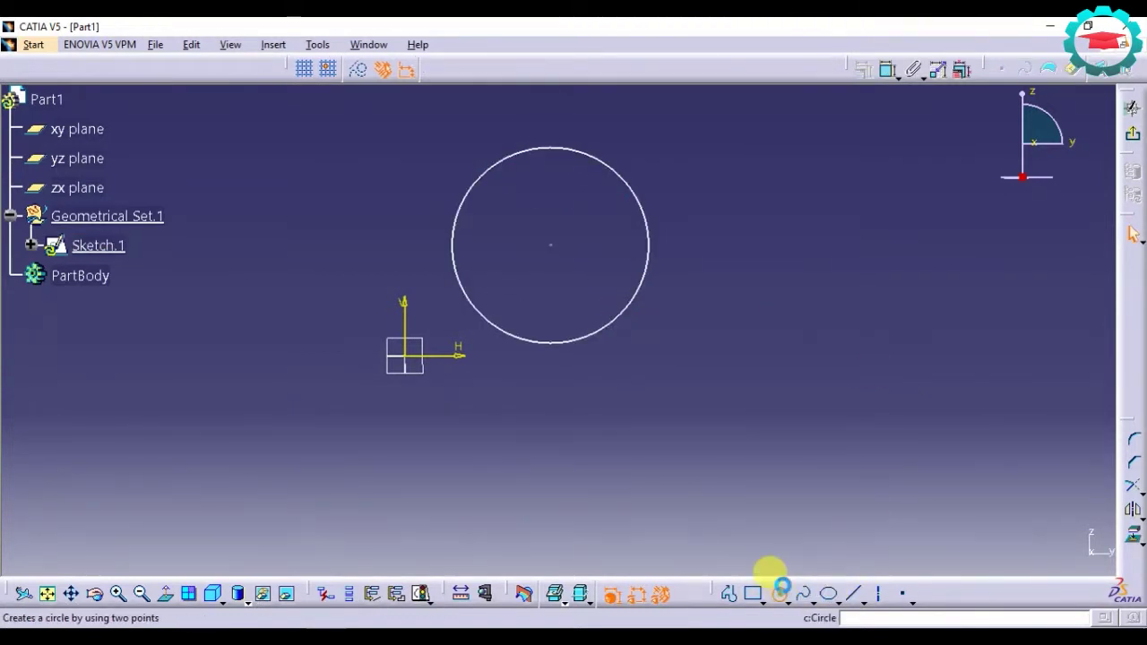
left_click(779, 593)
left_click(596, 213)
left_click(612, 236)
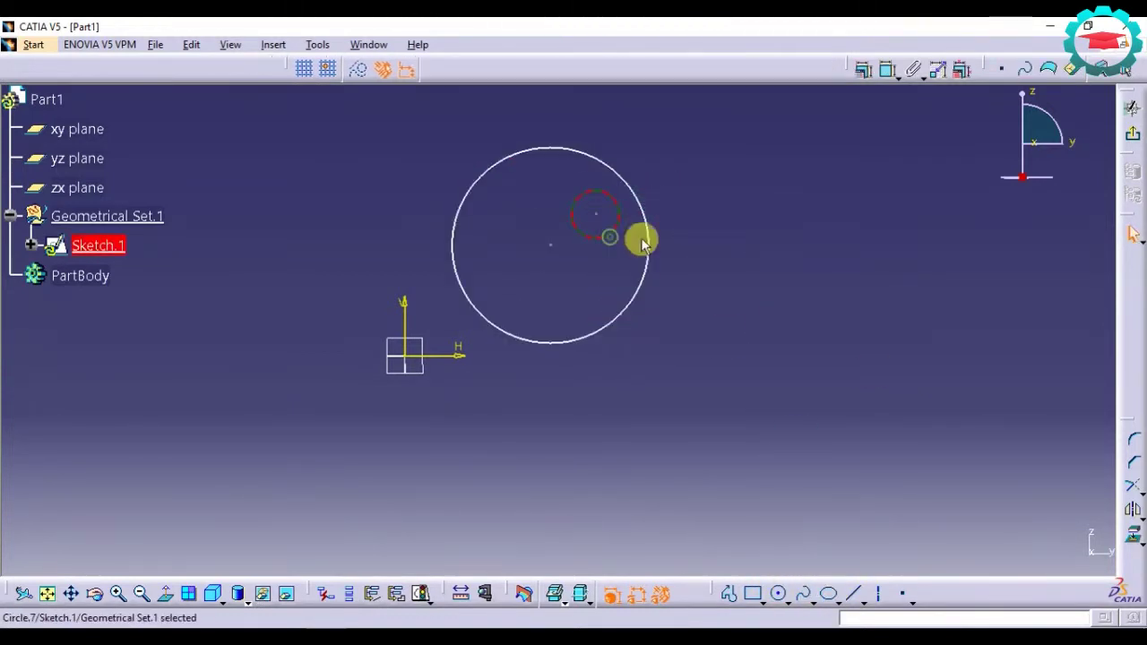
left_click(872, 237)
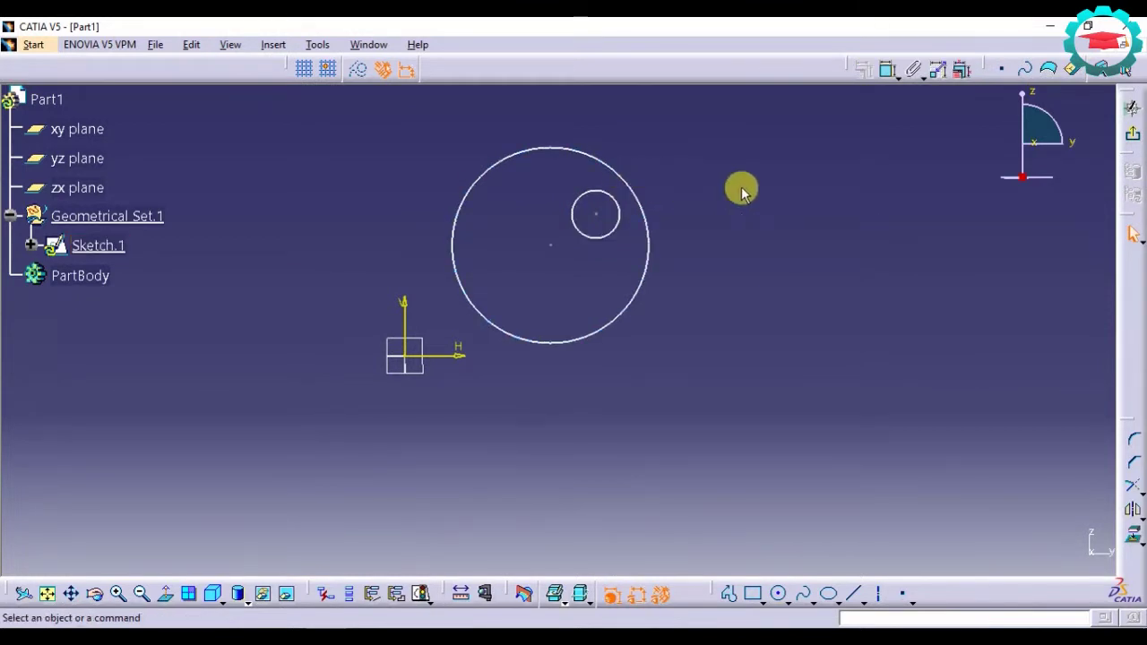
left_click(600, 199)
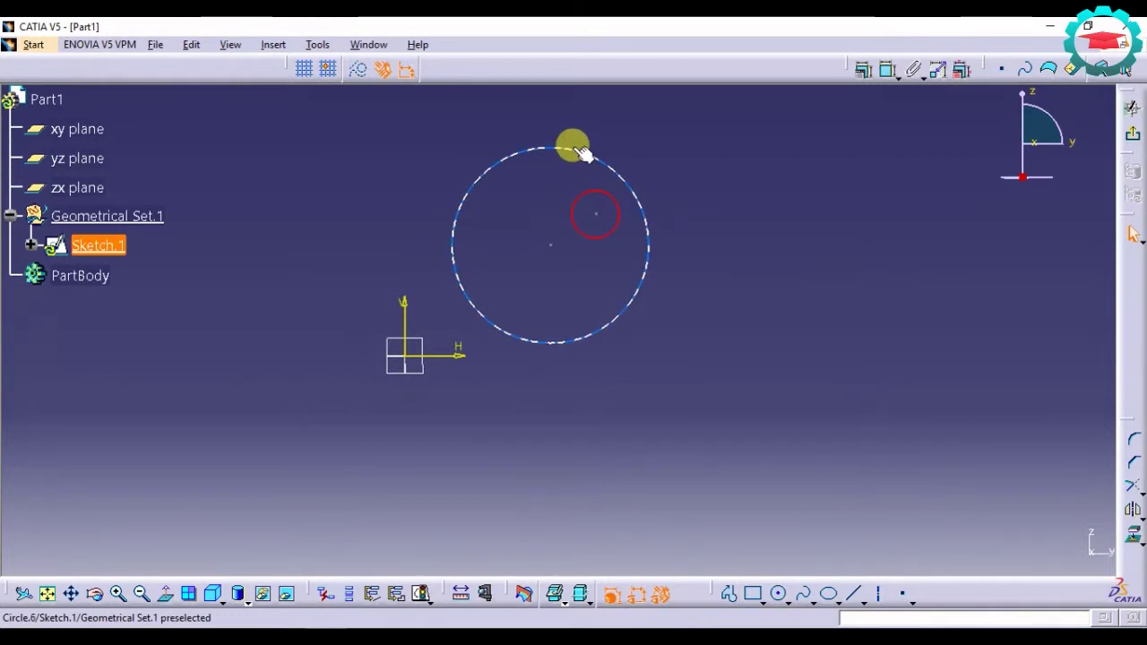
left_click(580, 152)
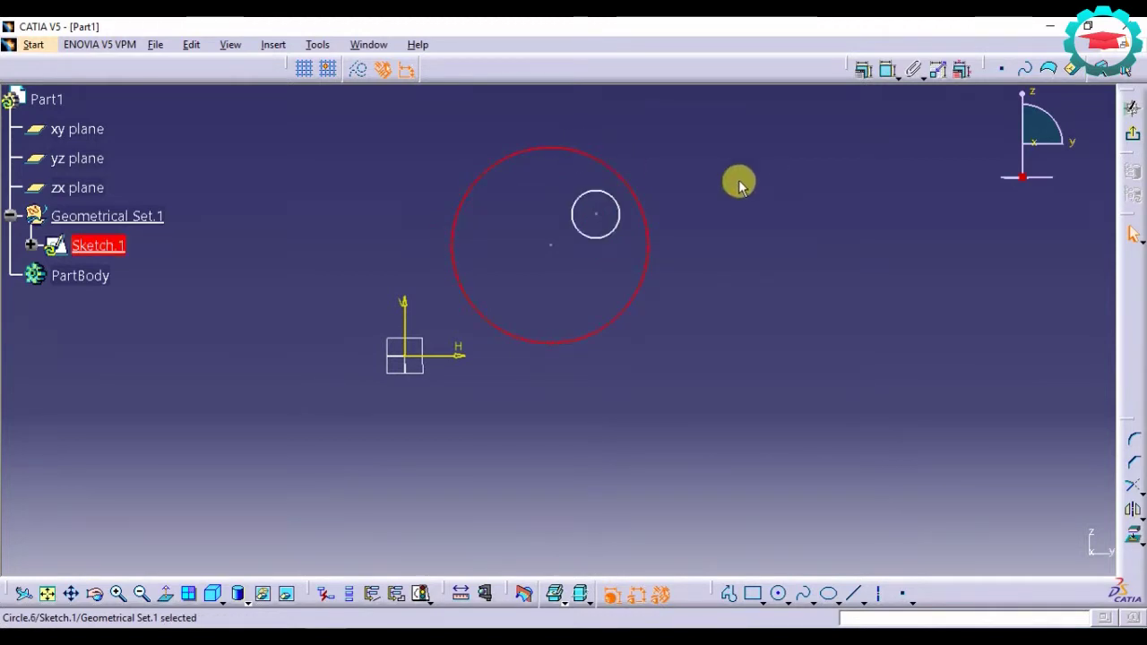
left_click(617, 260)
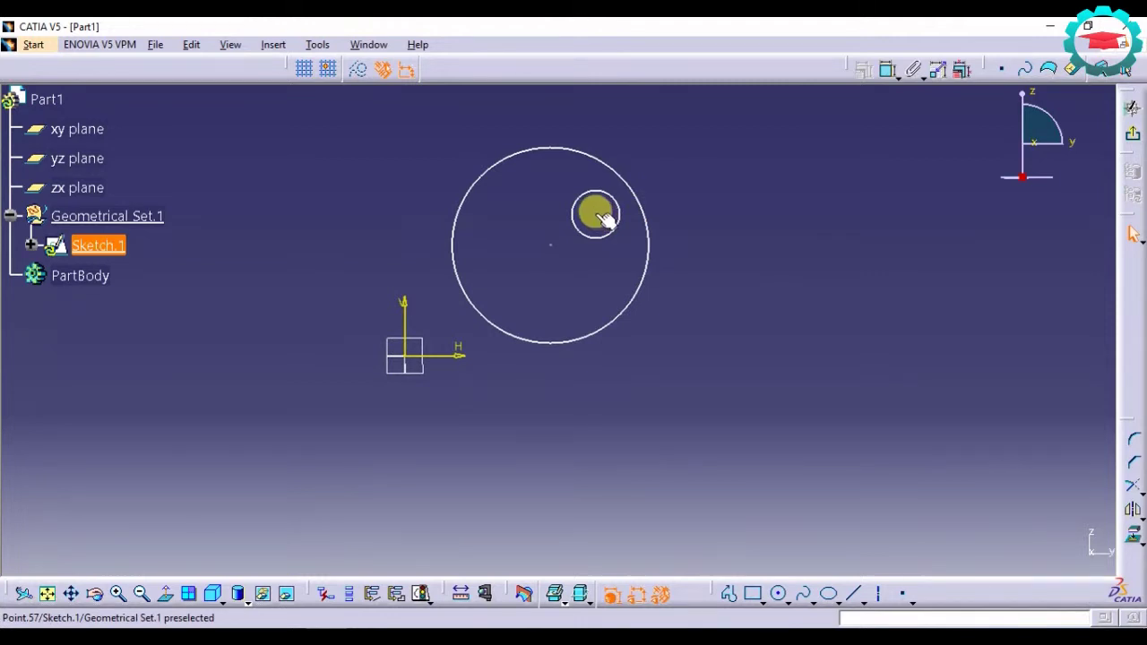
left_click(599, 216)
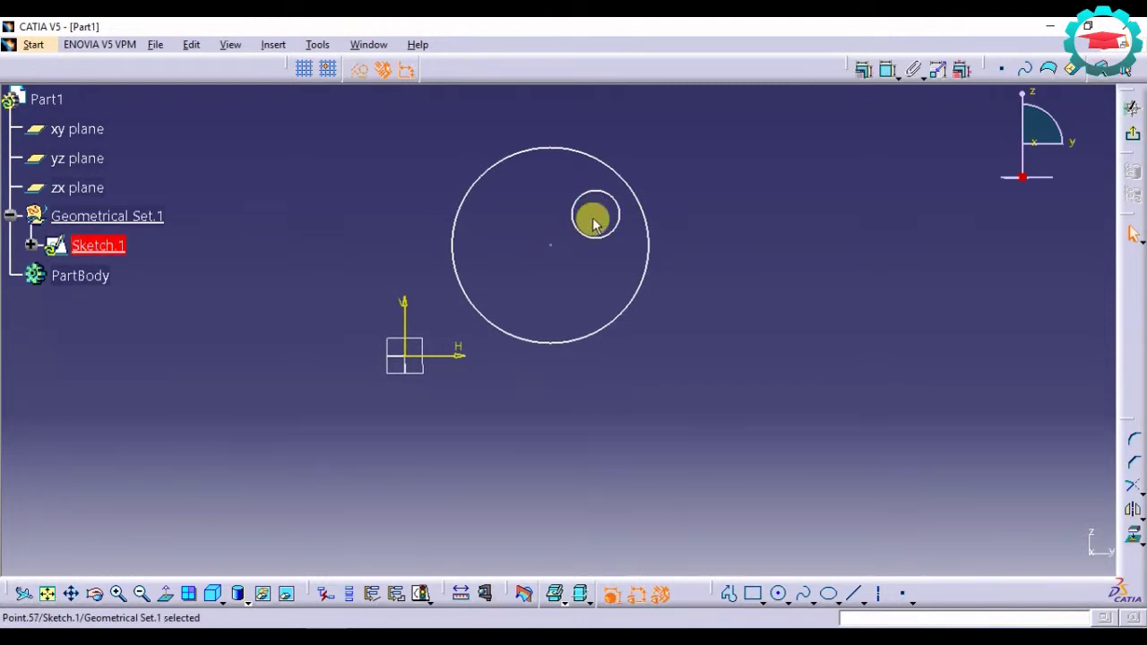
left_click(615, 260)
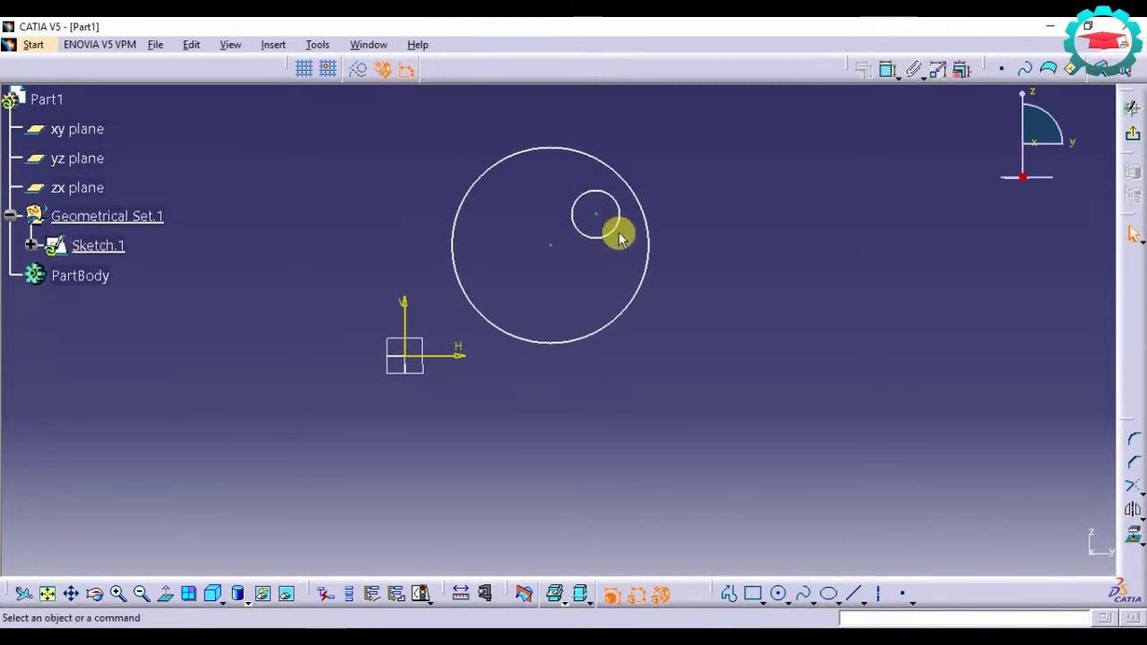
left_click(625, 233)
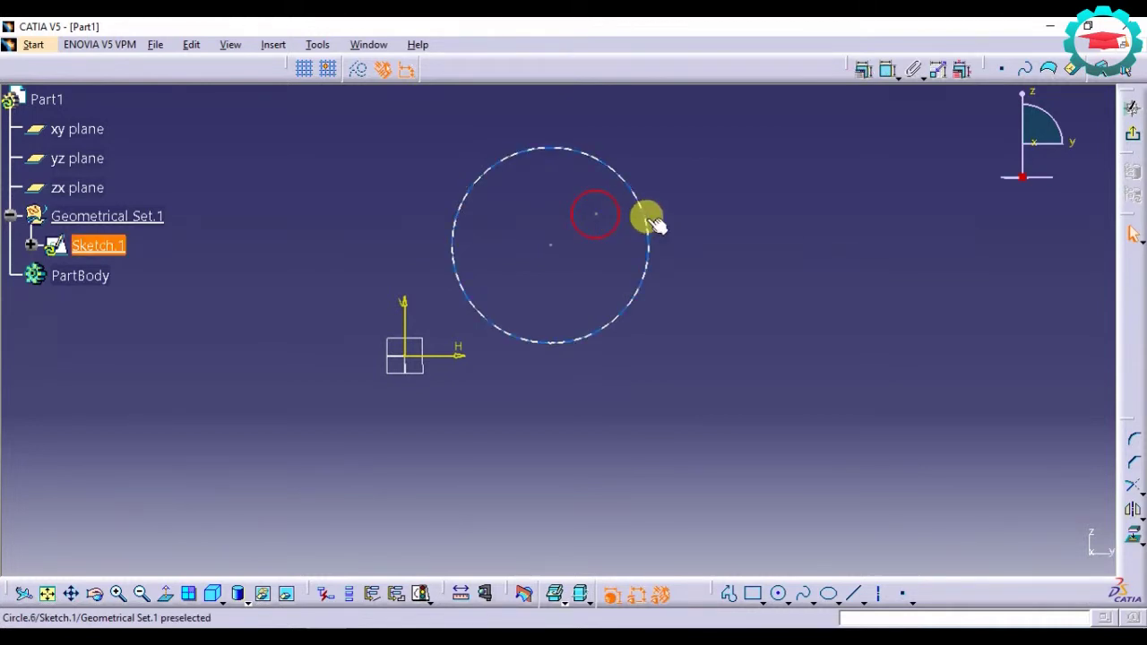
left_click(649, 220)
left_click(617, 211)
left_click(725, 264)
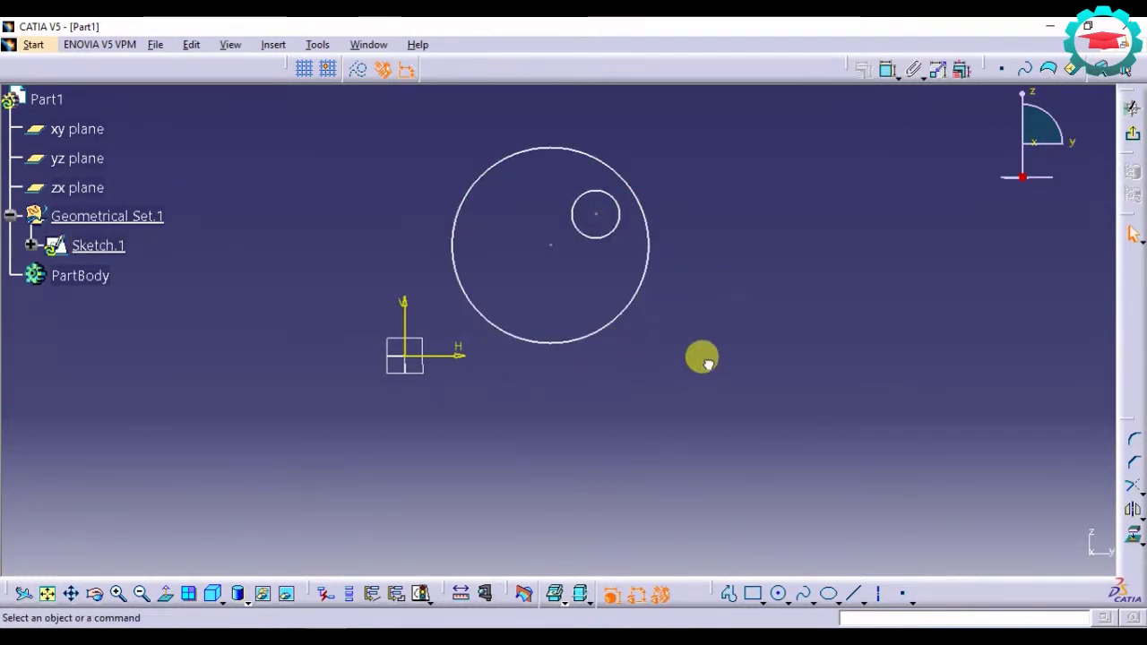
Dimension the large circle's centre vertically from the H axis and horizontally from the V axis.
left_click(887, 70)
left_click(551, 246)
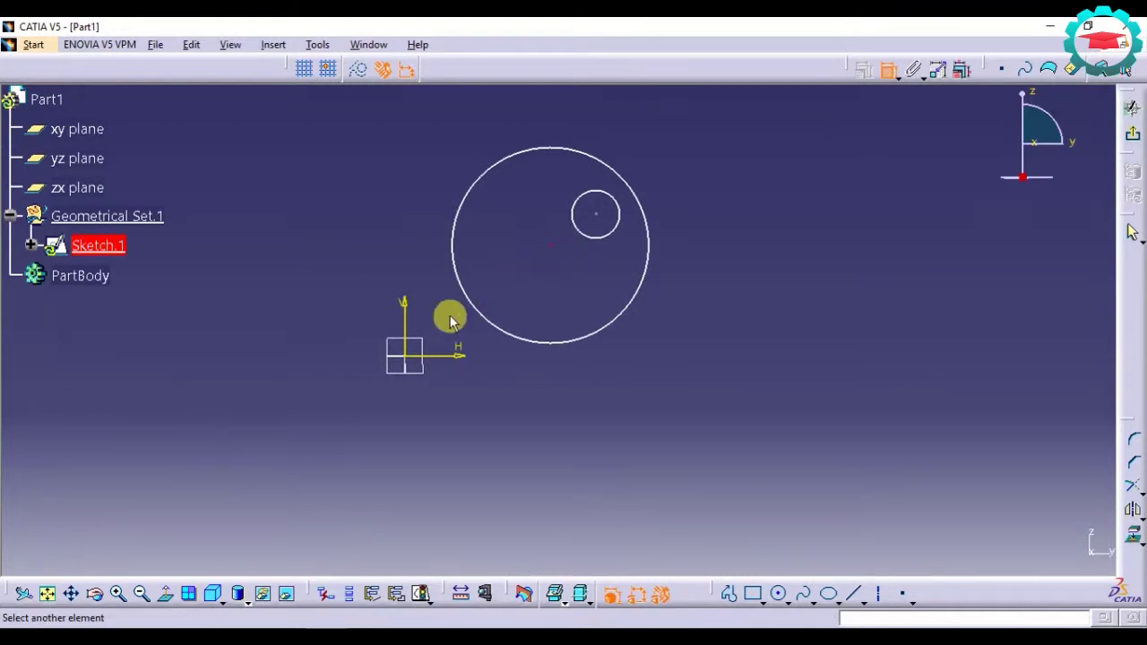
left_click(446, 359)
left_click(341, 332)
left_click(887, 68)
left_click(552, 244)
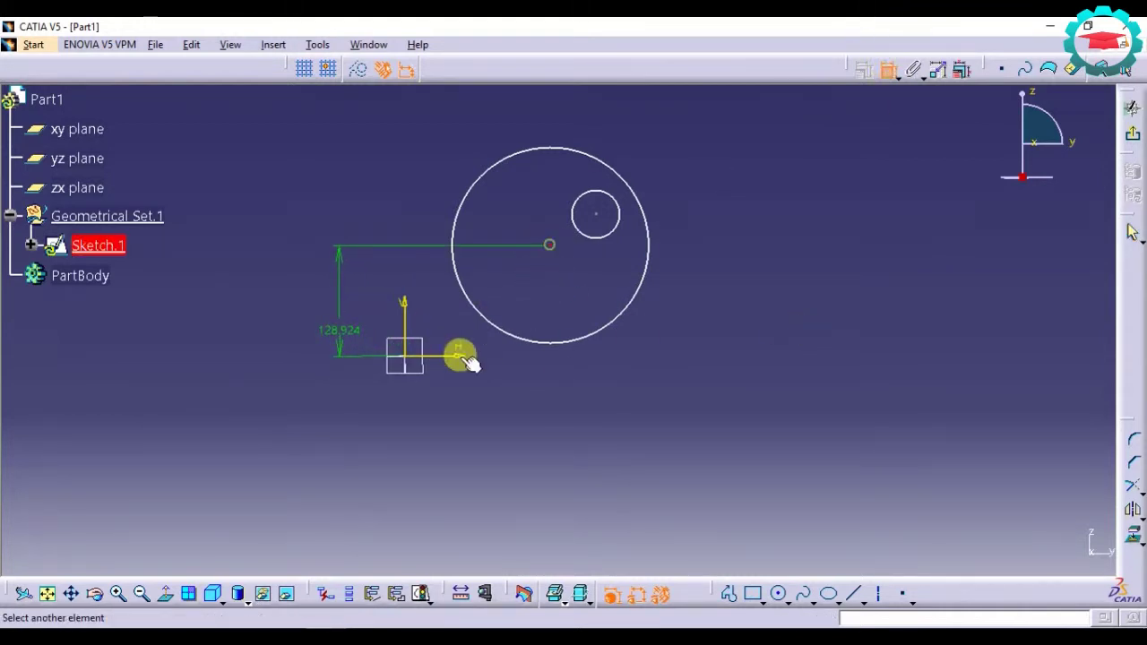
left_click(414, 333)
left_click(493, 424)
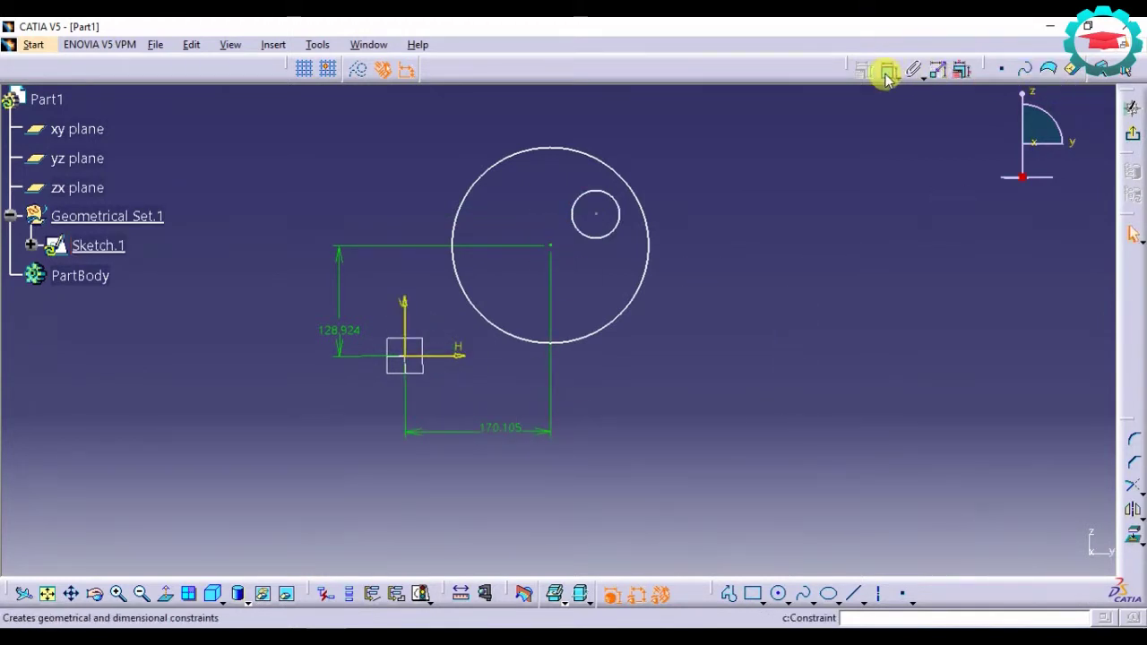
Apply a Concentricity constraint between the small inner circle and the large circle.
left_click(600, 191)
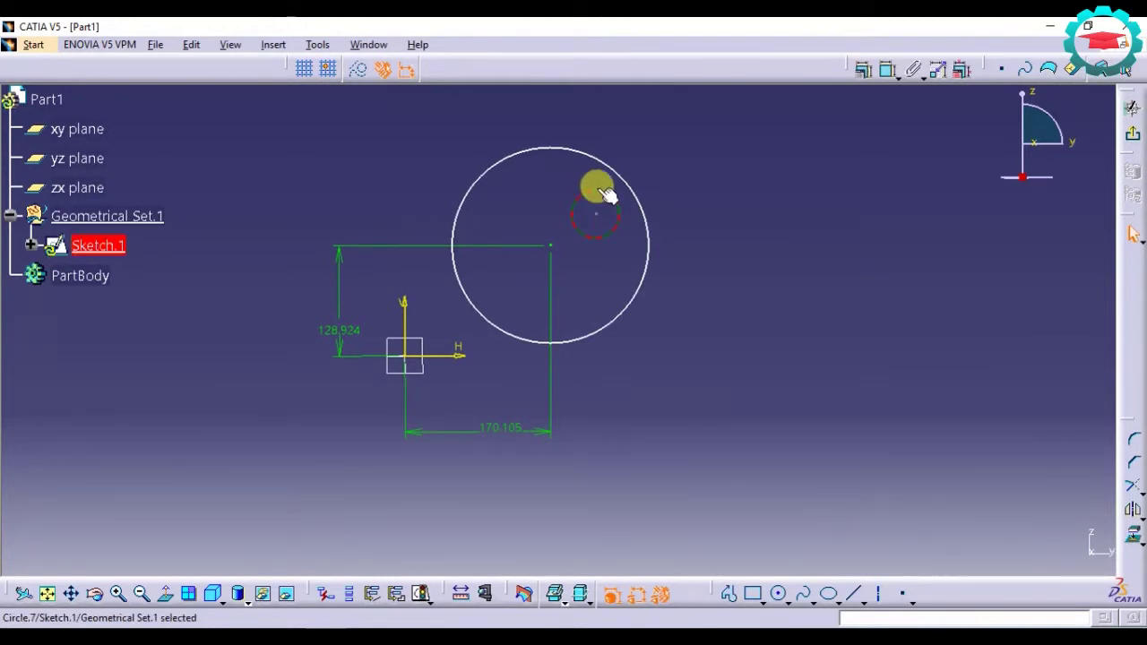
left_click(633, 296, "ctrl")
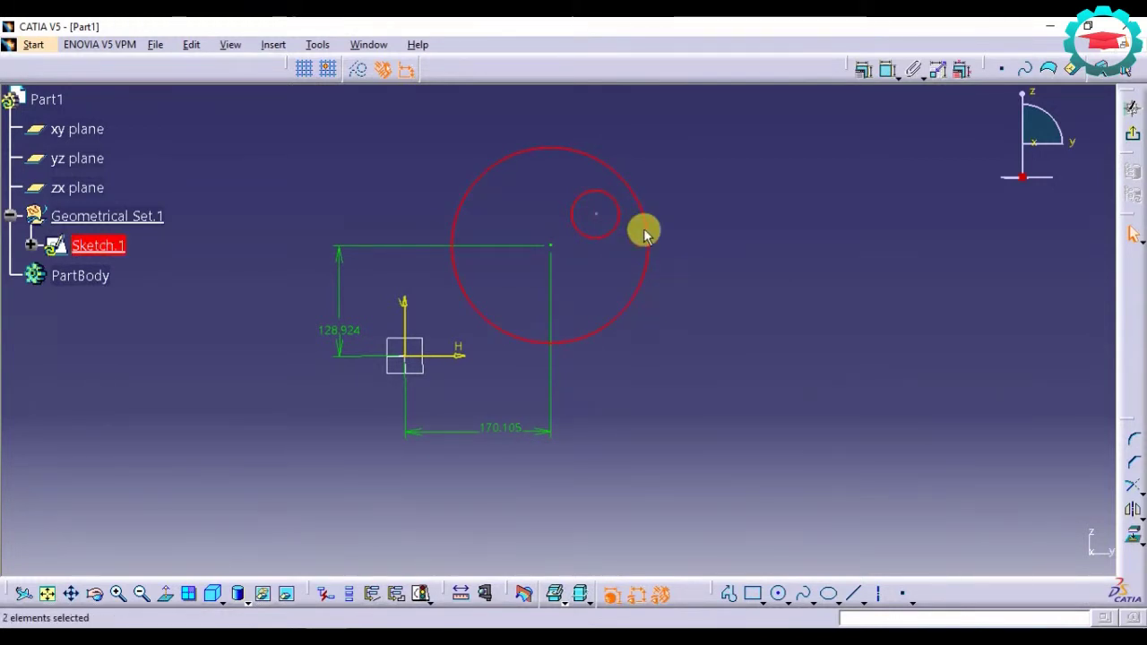
left_click(863, 72)
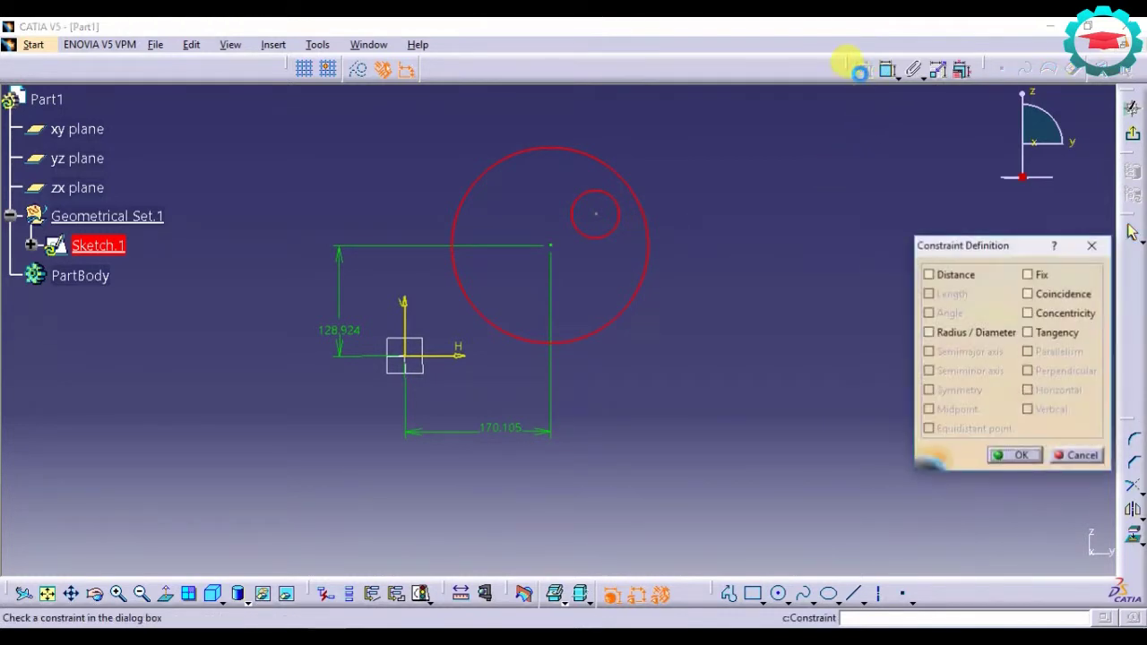
left_click(1066, 313)
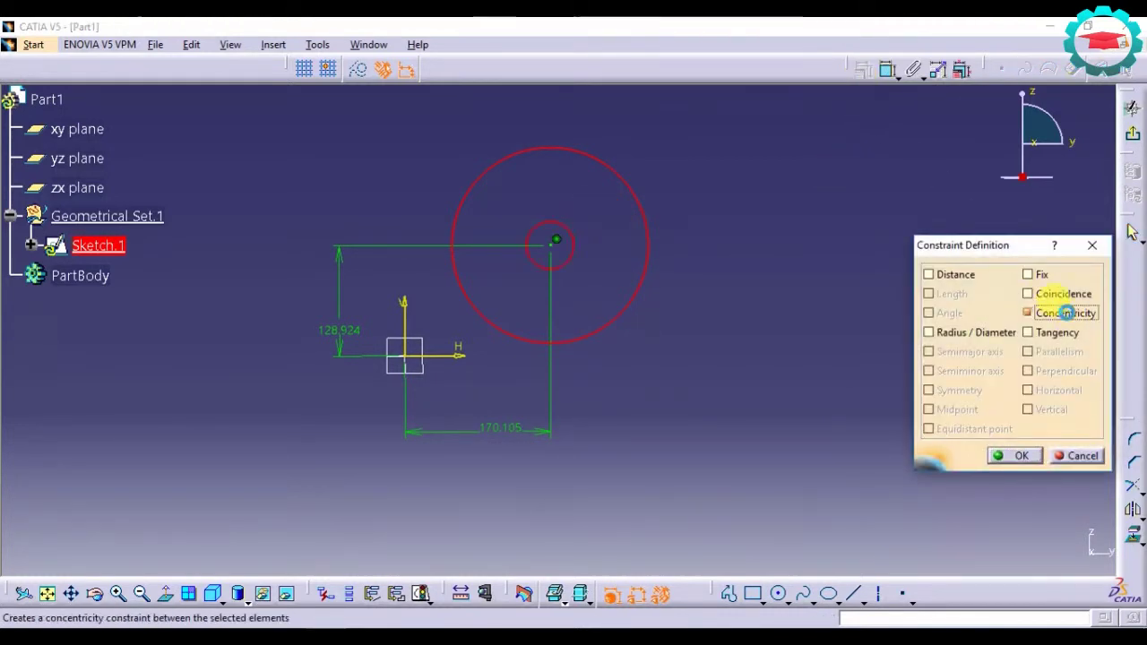
left_click(1022, 455)
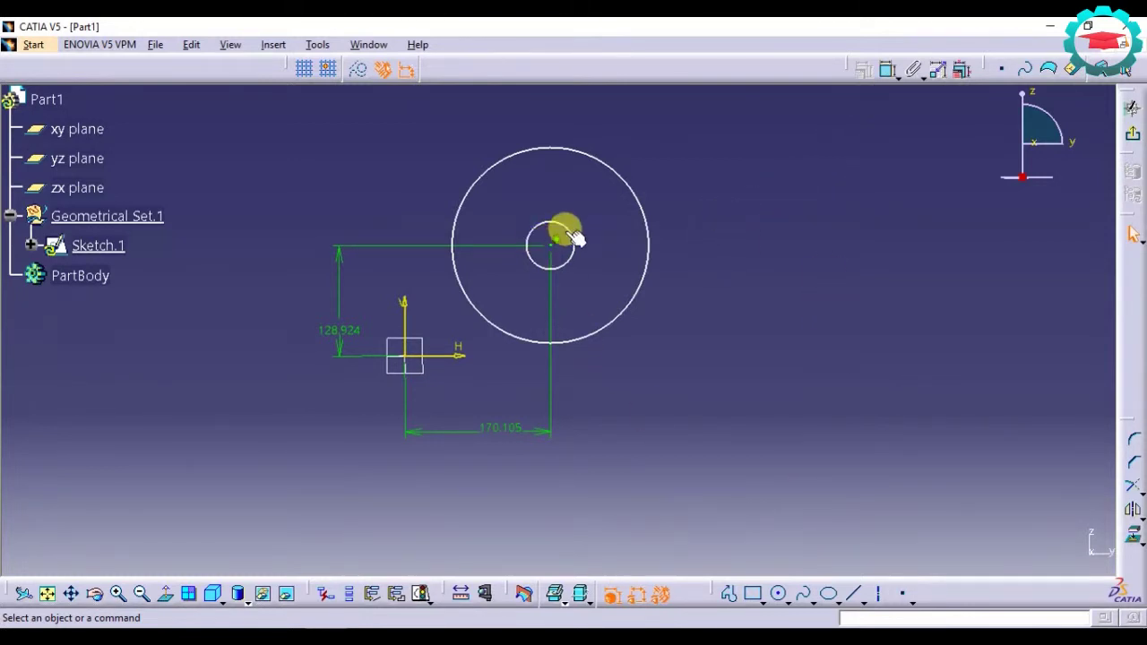
Sketch a third, bigger circle to the right of the concentric pair and move it clear of them.
left_click(779, 594)
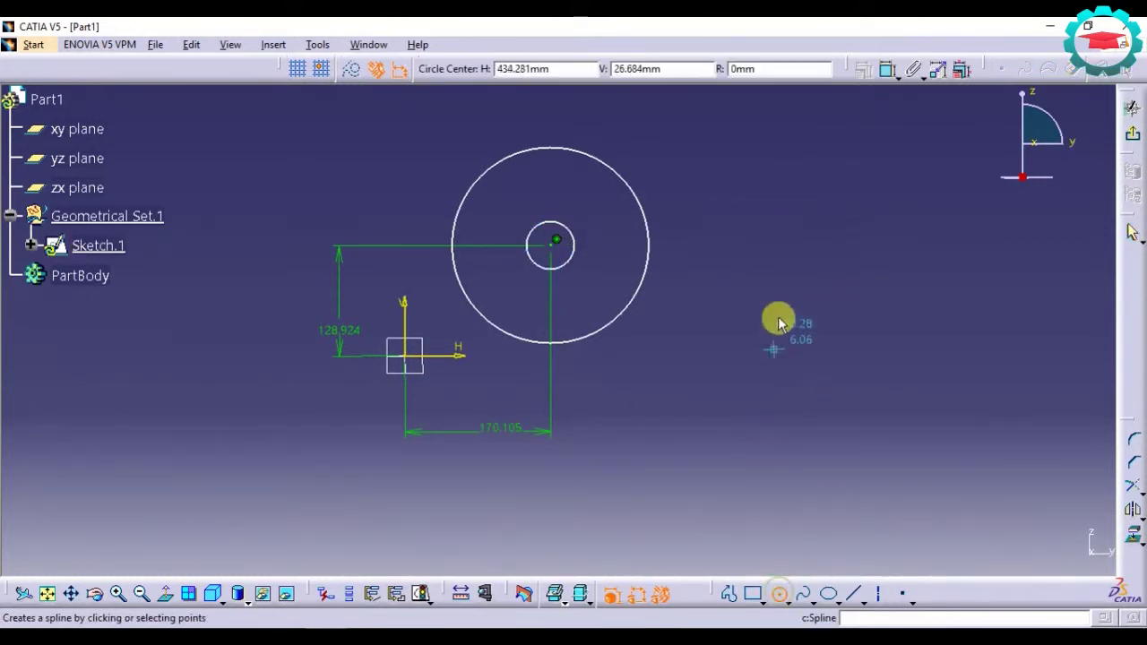
left_click(779, 316)
left_click(849, 453)
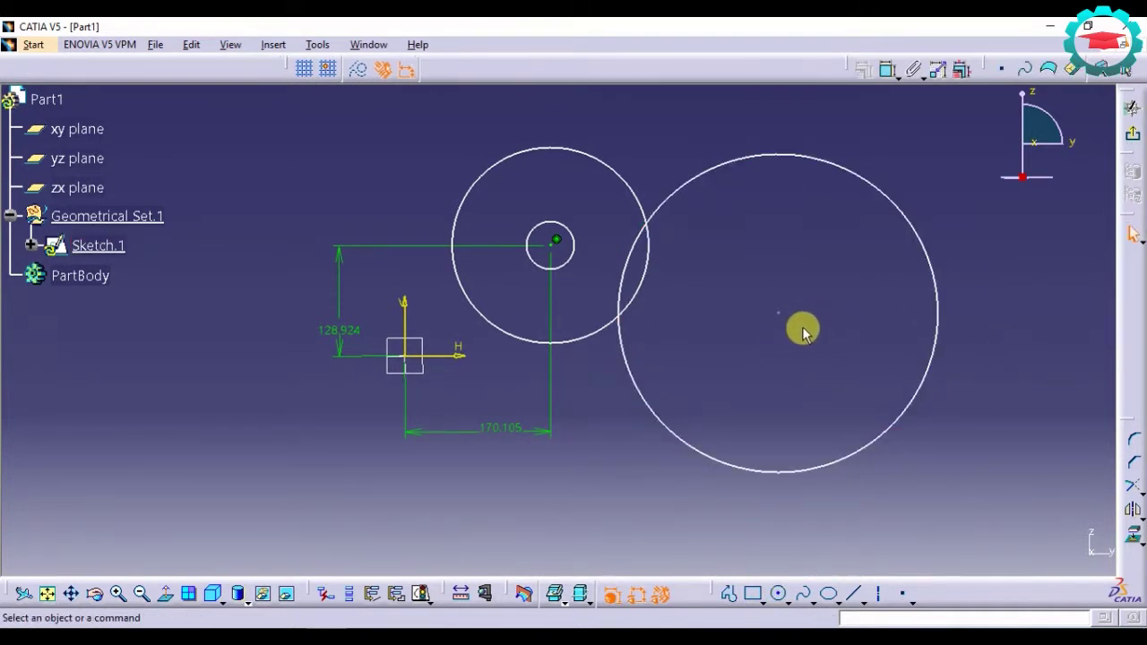
left_click_drag(777, 314, 860, 299)
left_click(706, 153)
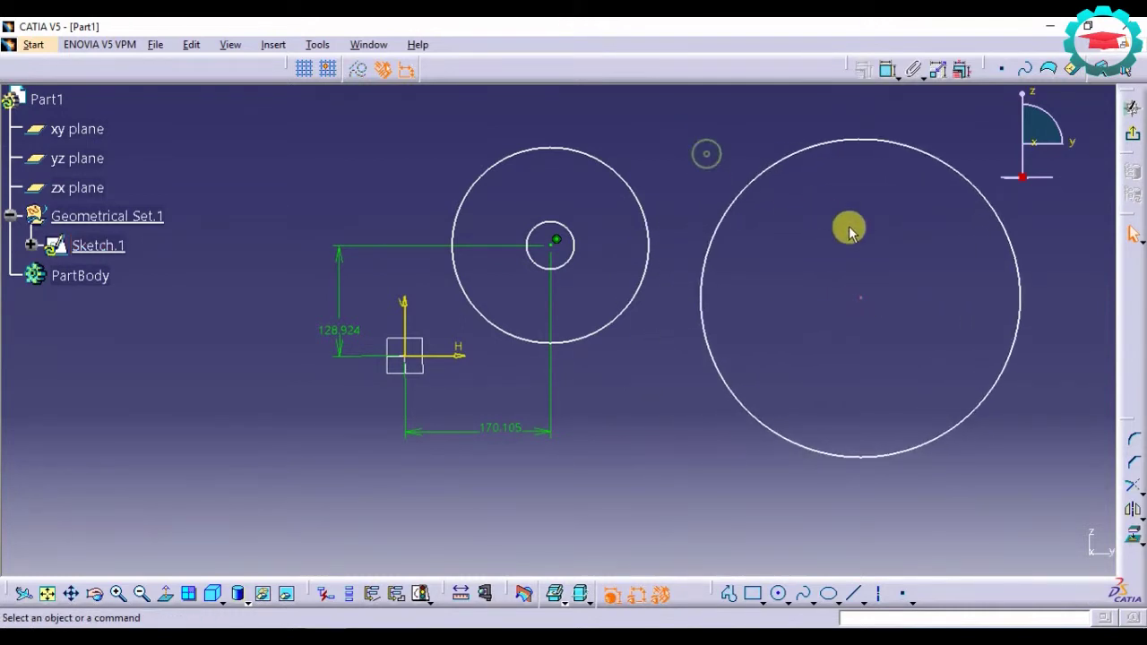
left_click(863, 297)
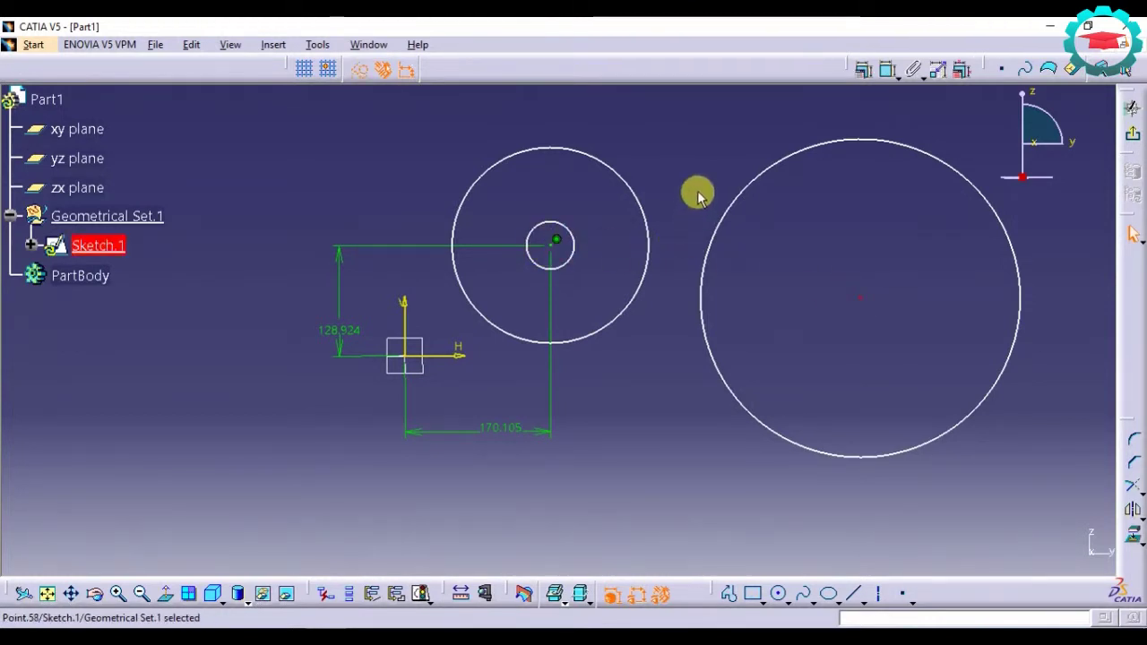
left_click(723, 158)
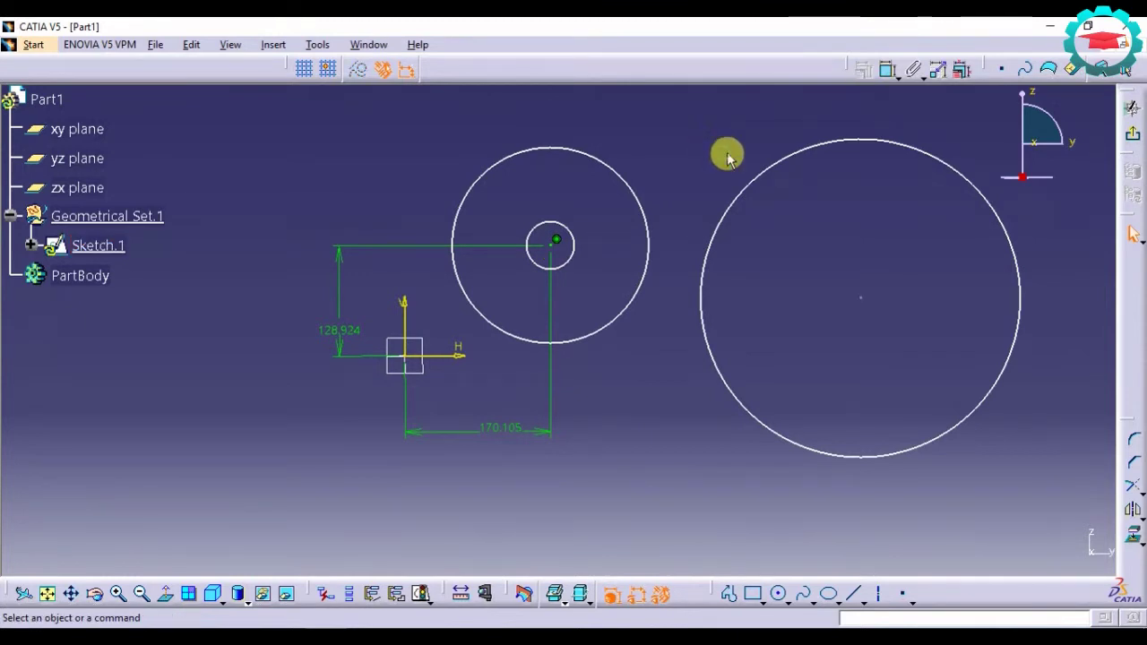
left_click(862, 298)
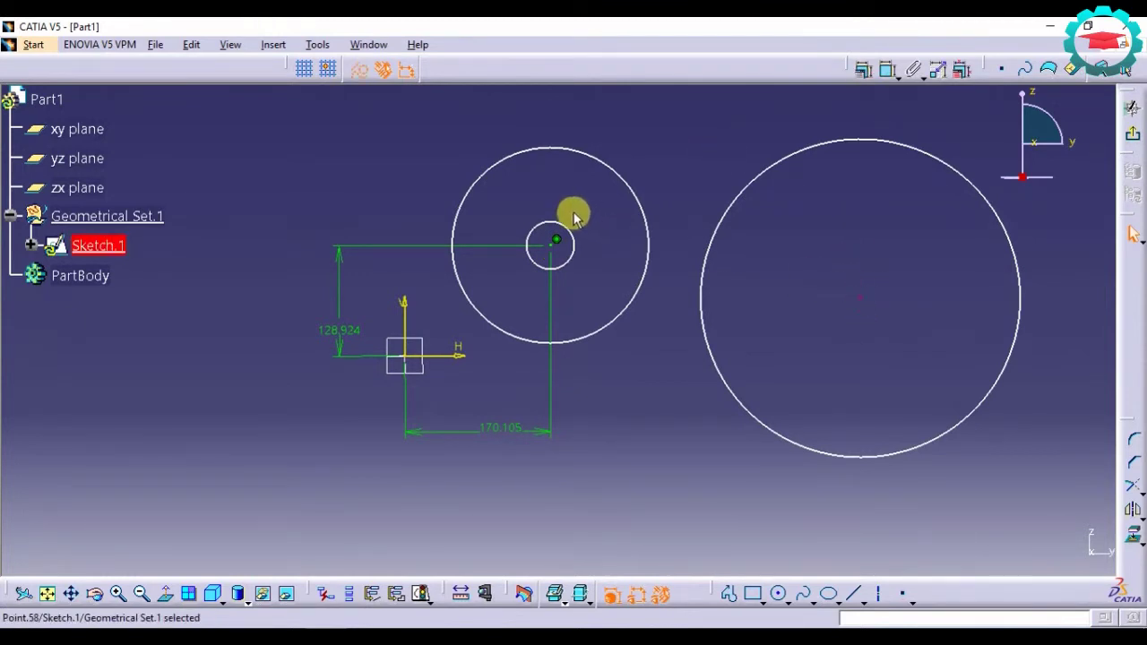
left_click(766, 128)
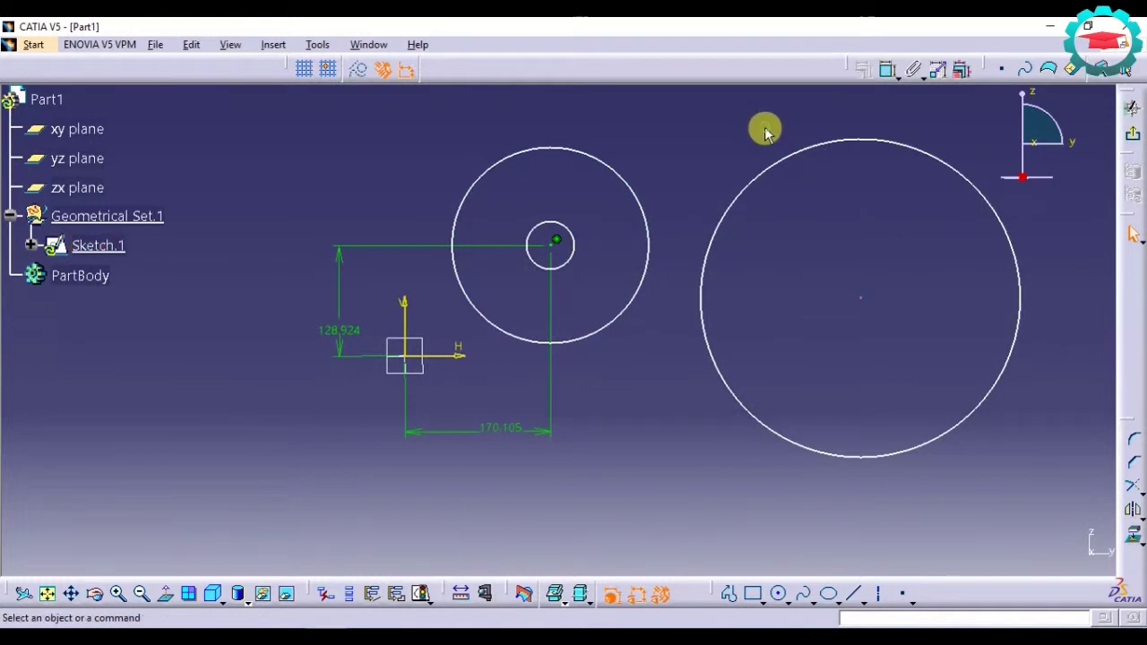
Apply a Coincidence constraint between the biggest circle's centre point and the centre of the two concentric circles.
left_click(863, 297)
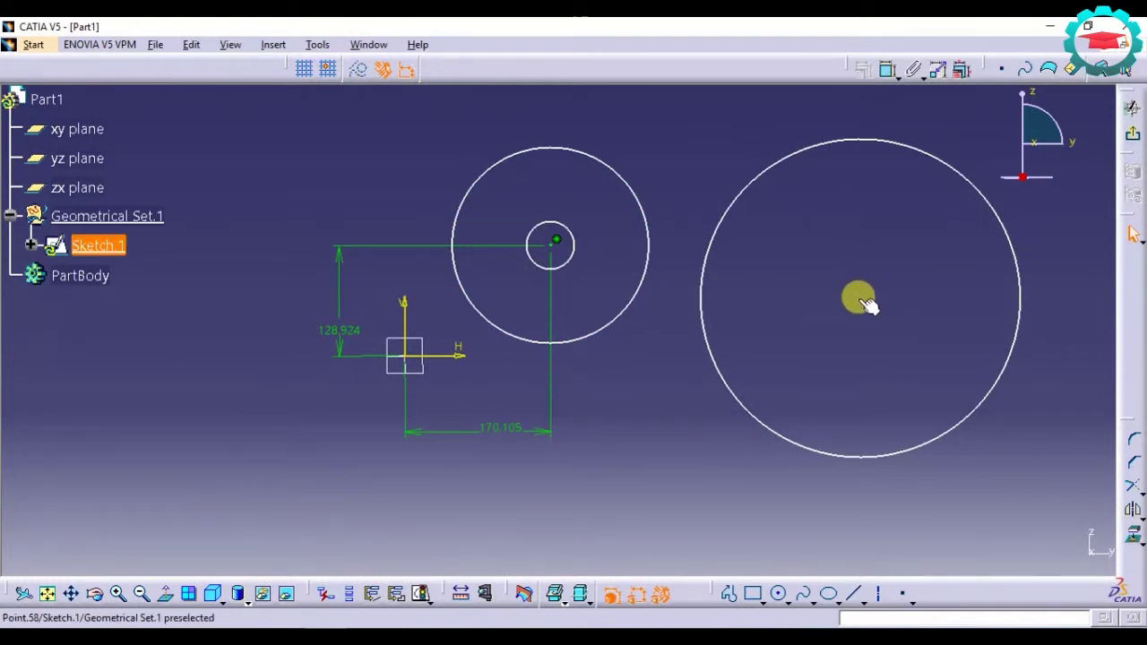
left_click(863, 300)
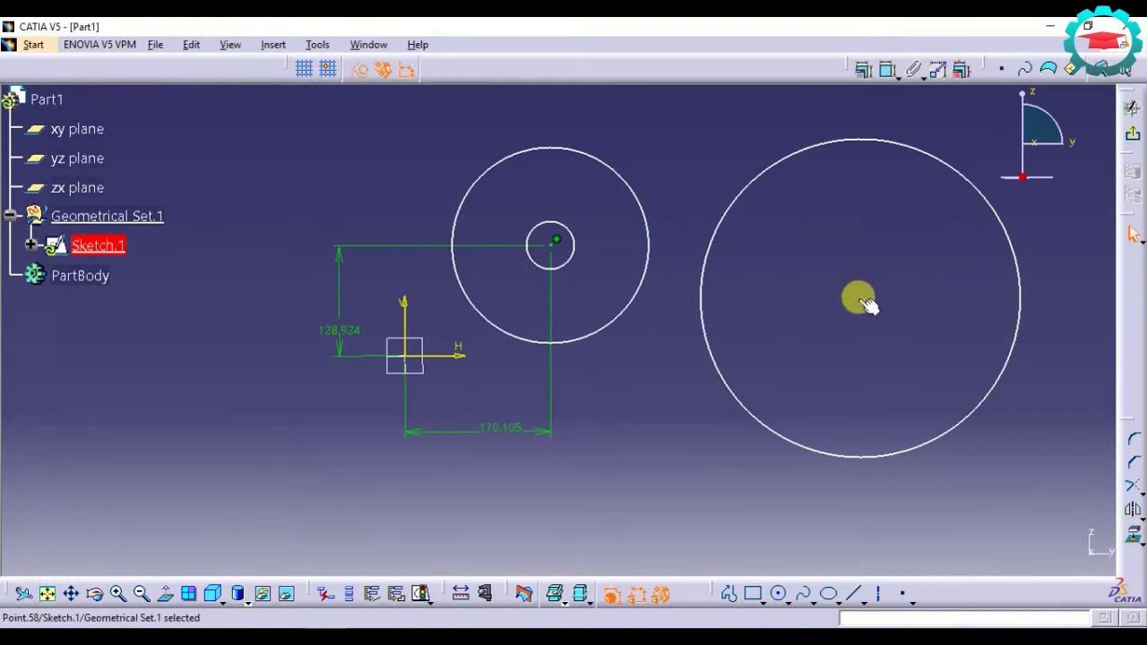
left_click(557, 248, "ctrl")
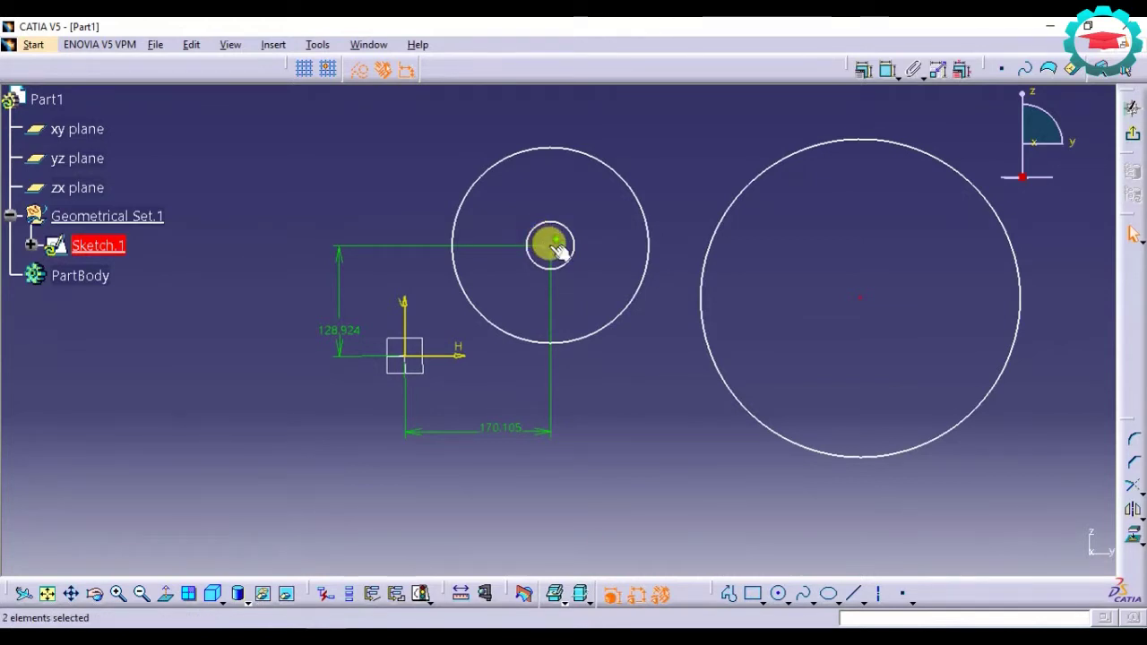
left_click(862, 69)
left_click(1051, 294)
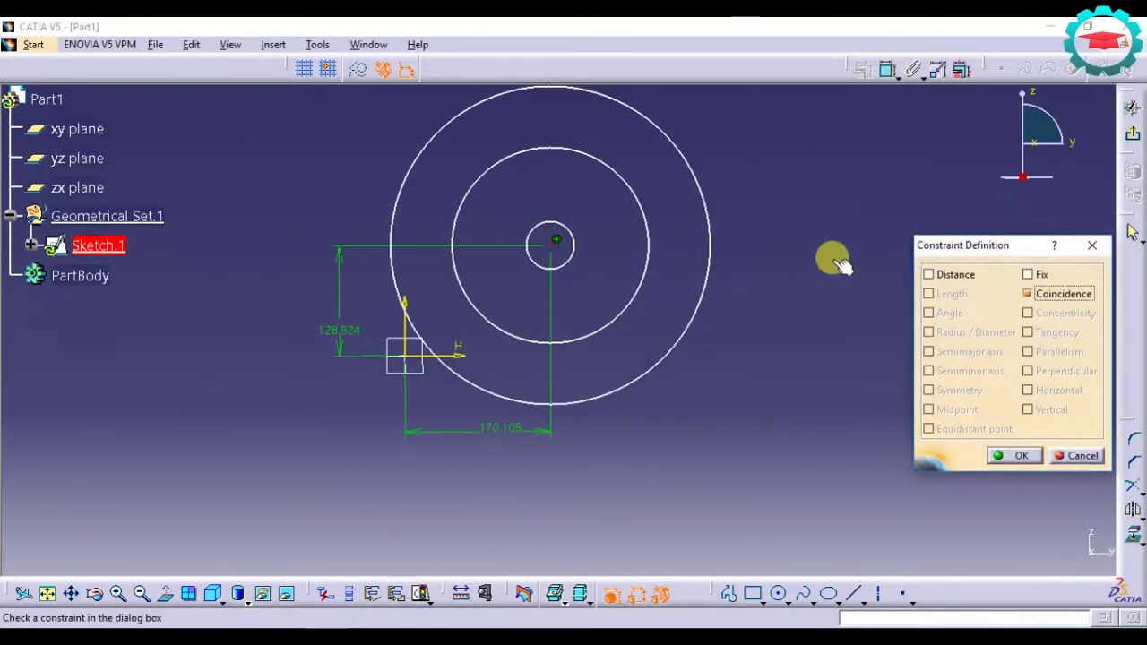
left_click(1022, 455)
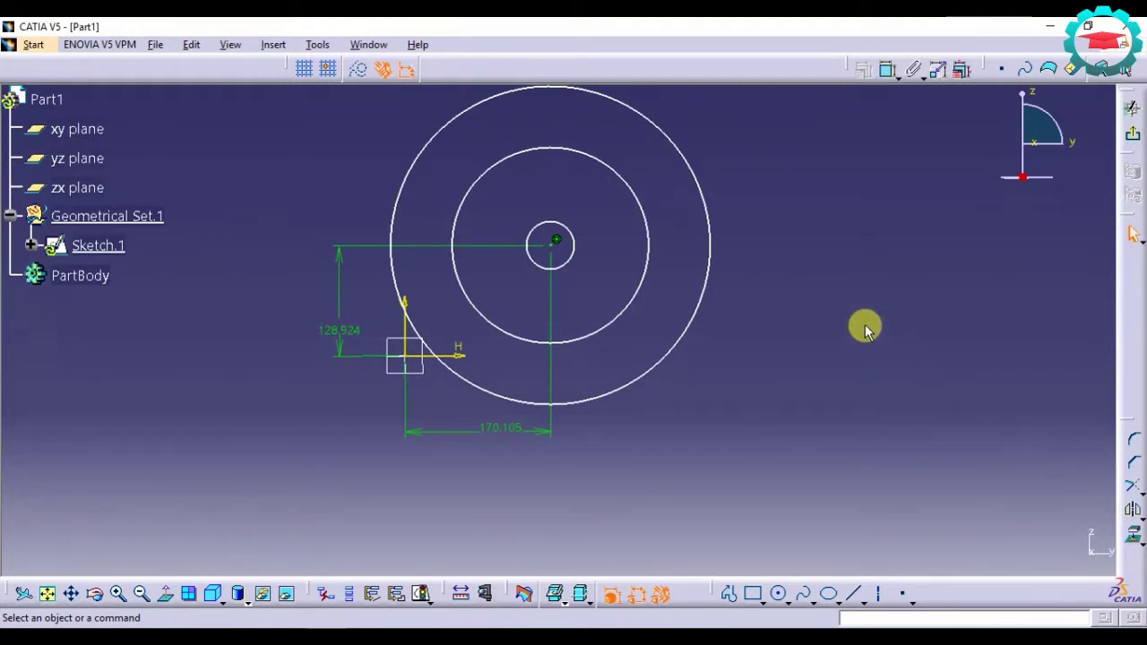
Sketch a steep line sloping down to the right in the empty area beside the circles, using the Profile tool.
middle_click_drag(924, 379, 878, 370)
middle_click_drag(900, 262, 448, 323)
left_click(732, 594)
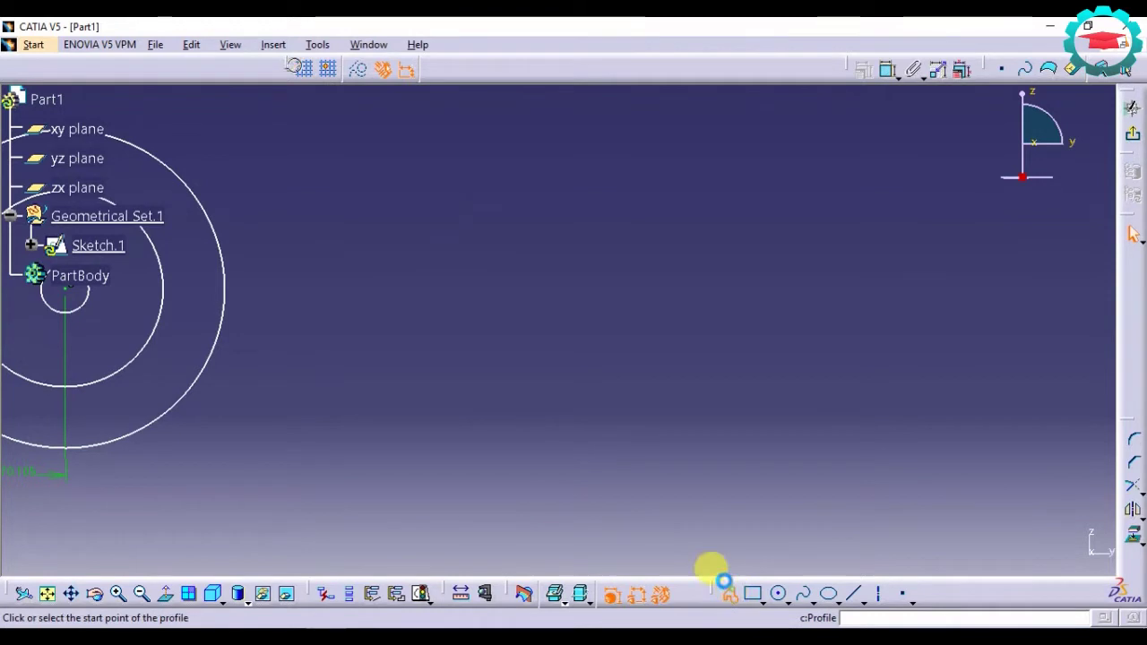
left_click(464, 167)
left_click(516, 288)
double_click(526, 279)
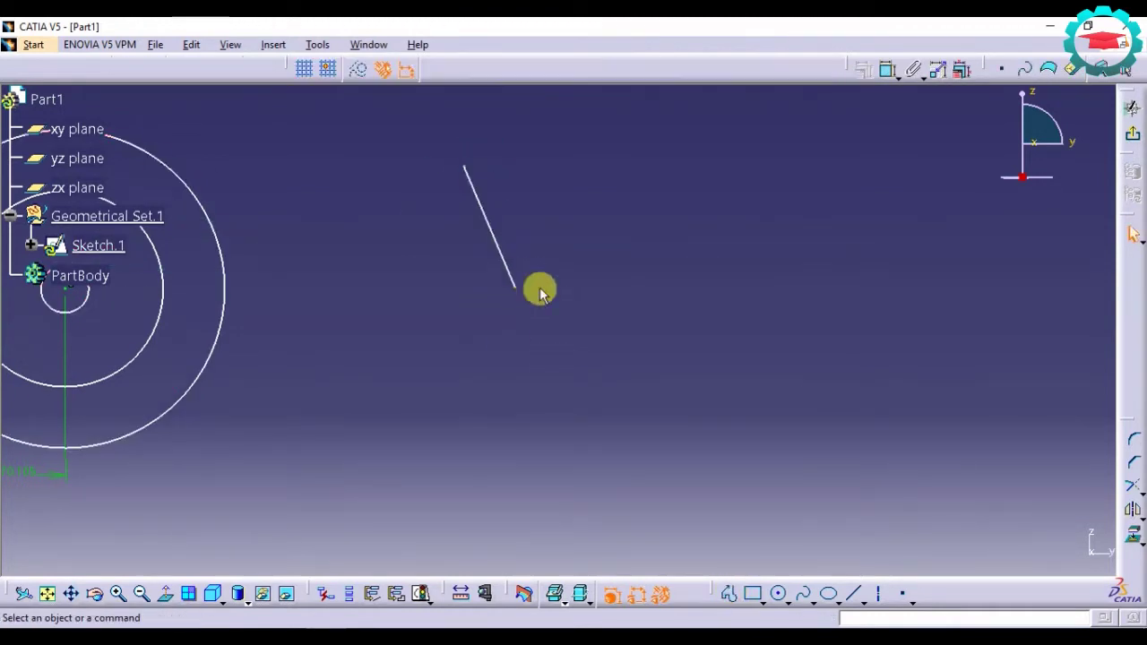
Sketch a second, nearly horizontal line rising slightly to the right of the steep line with the Profile tool.
left_click(731, 595)
left_click(654, 234)
left_click(760, 215)
left_click(761, 212)
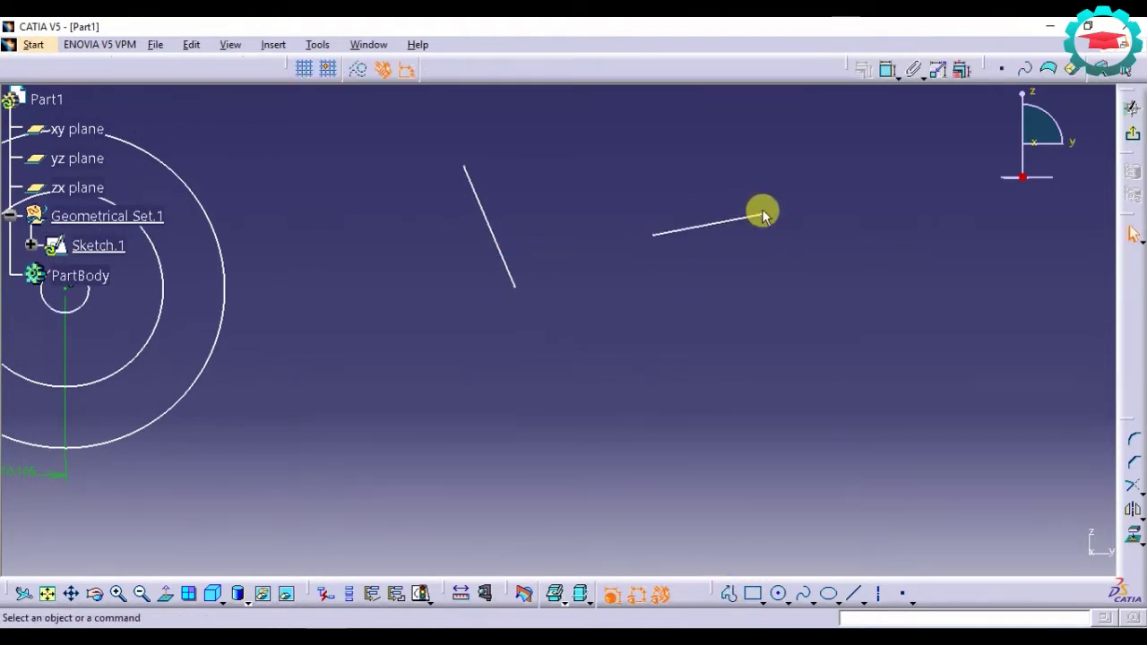
left_click(723, 223)
left_click(597, 156)
left_click(493, 223)
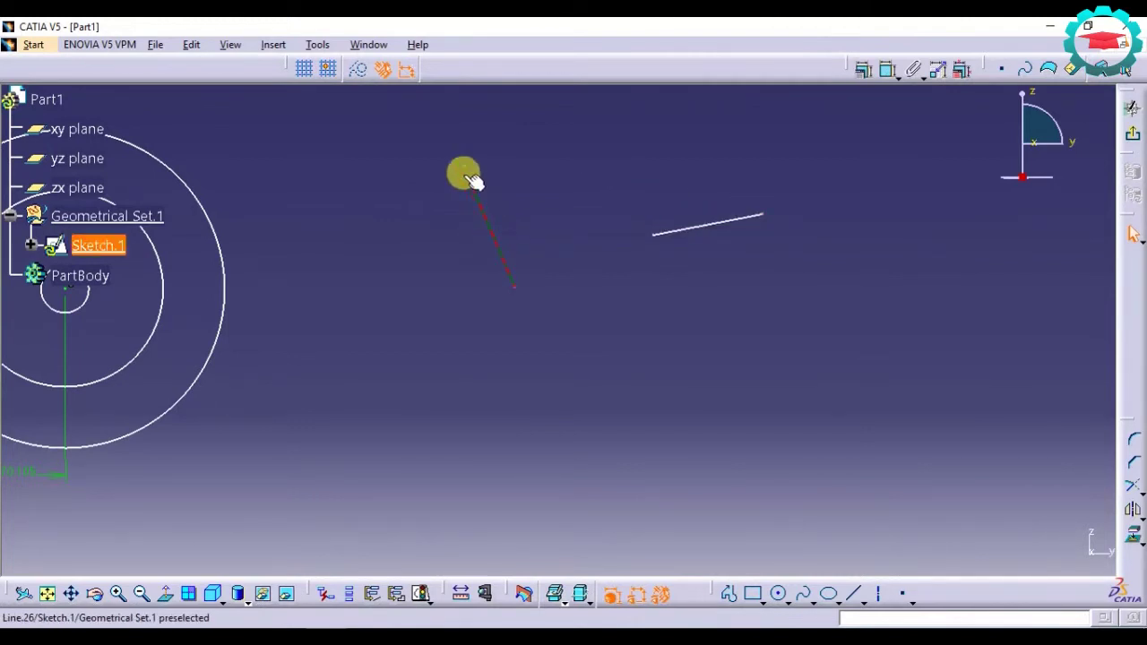
left_click(704, 224)
left_click(482, 210)
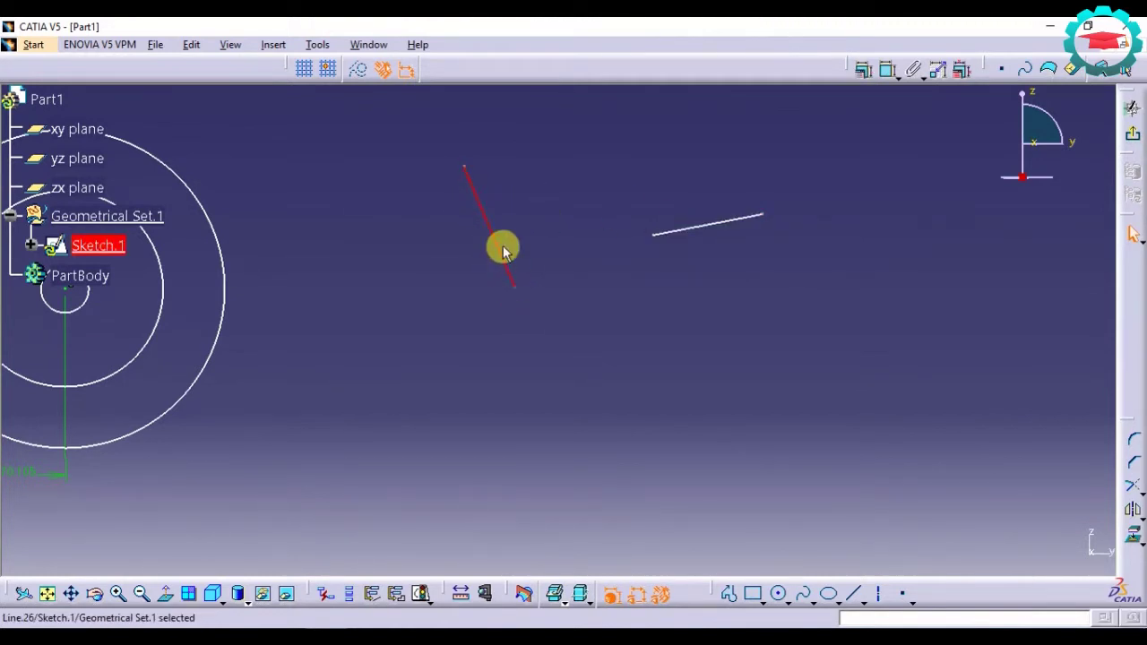
left_click(706, 228)
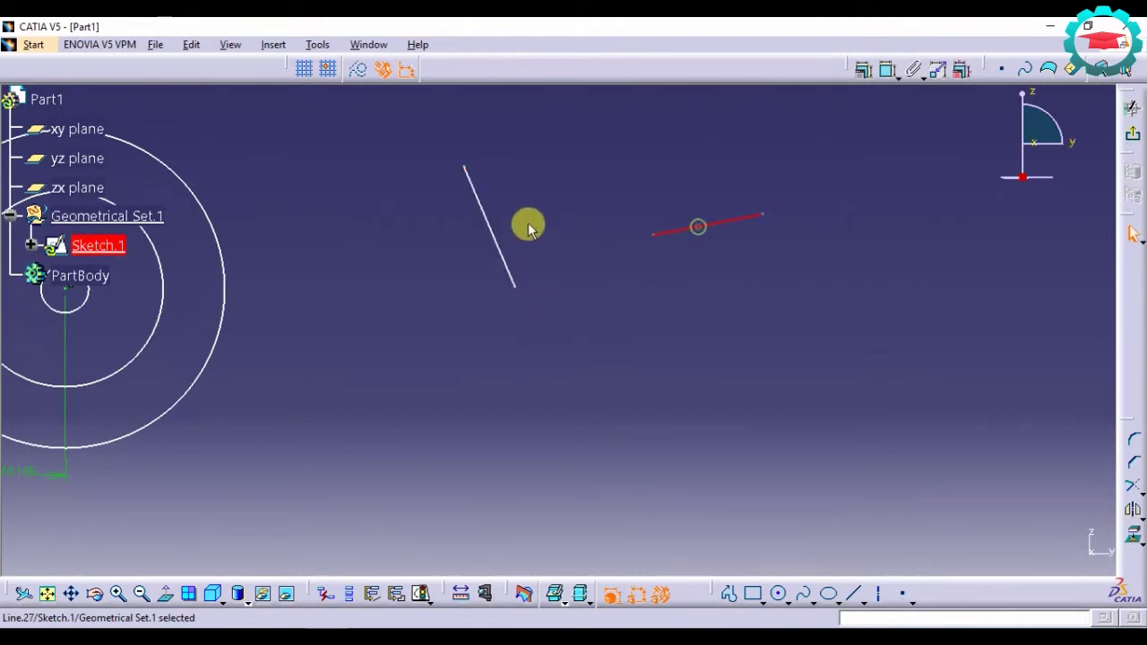
left_click(479, 207)
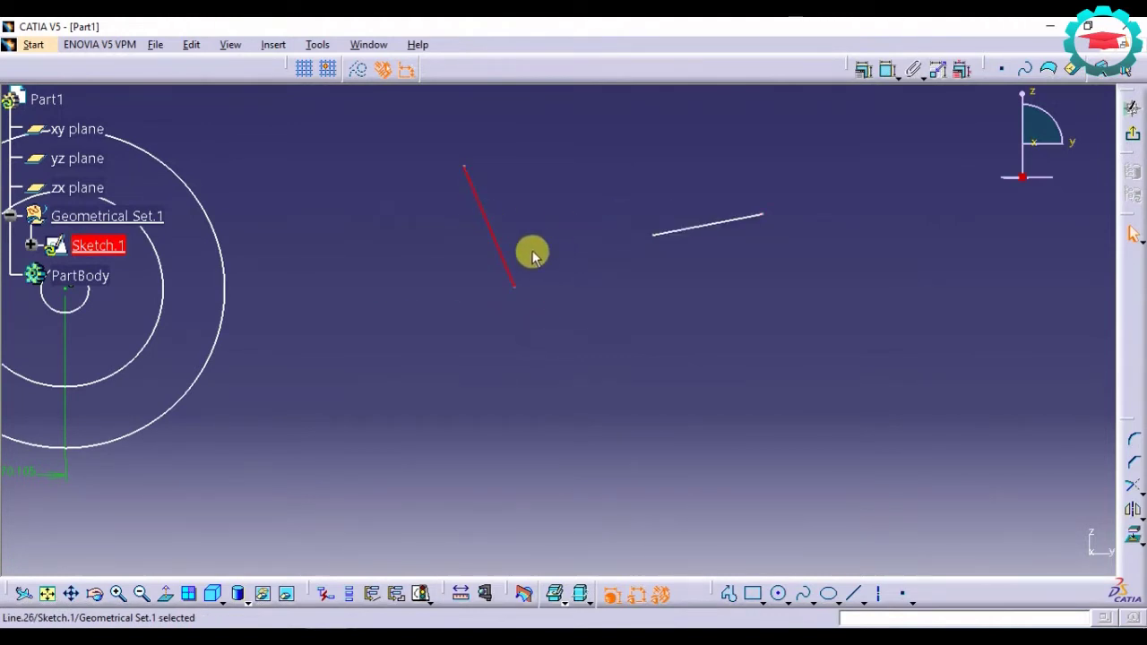
Fix the steep line in place using its own line object options.
left_click(489, 233)
right_click(488, 234)
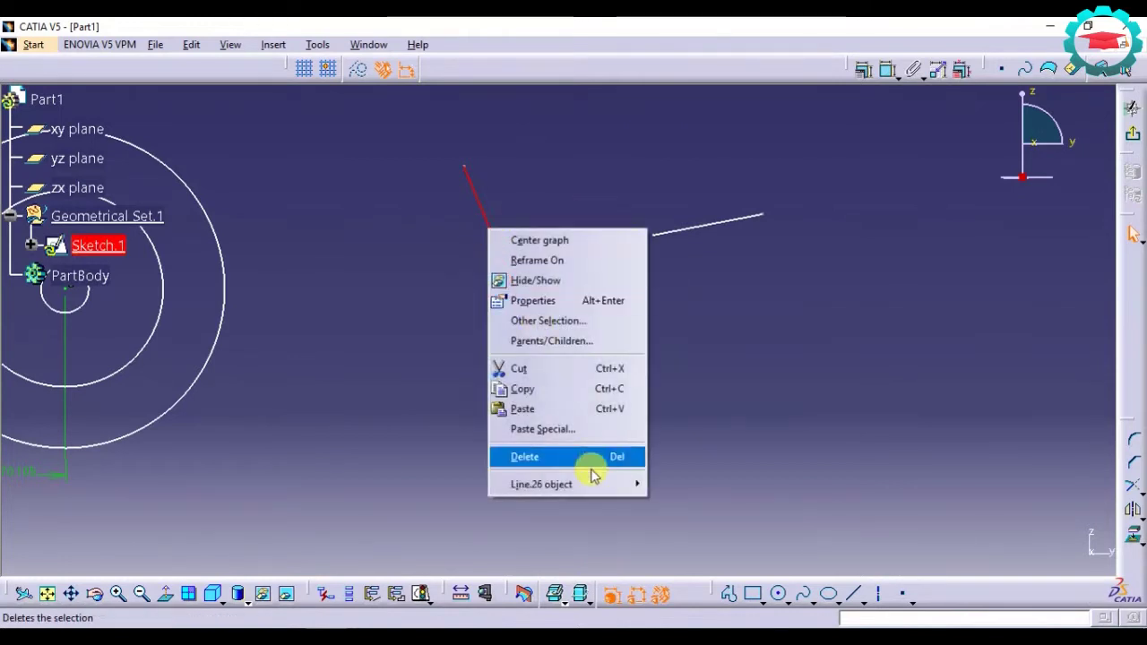
mouse_move(594, 482)
left_click(690, 510)
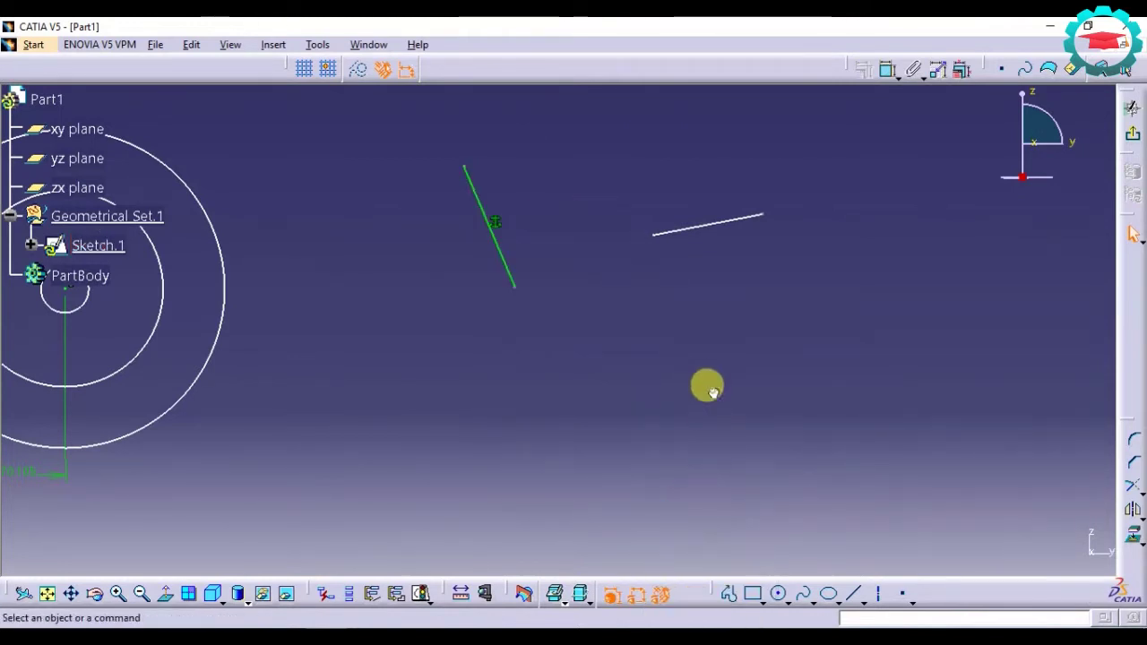
Remove the fixing from the steep line and clear the selection.
left_click(497, 249)
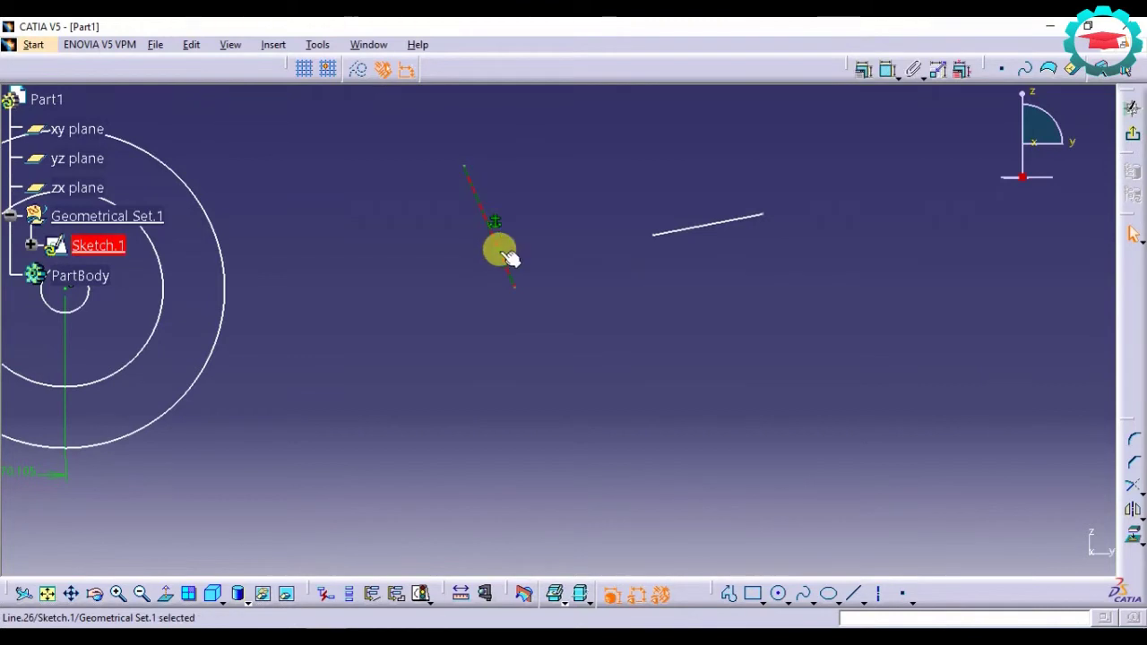
right_click(499, 251)
mouse_move(615, 507)
left_click(699, 403)
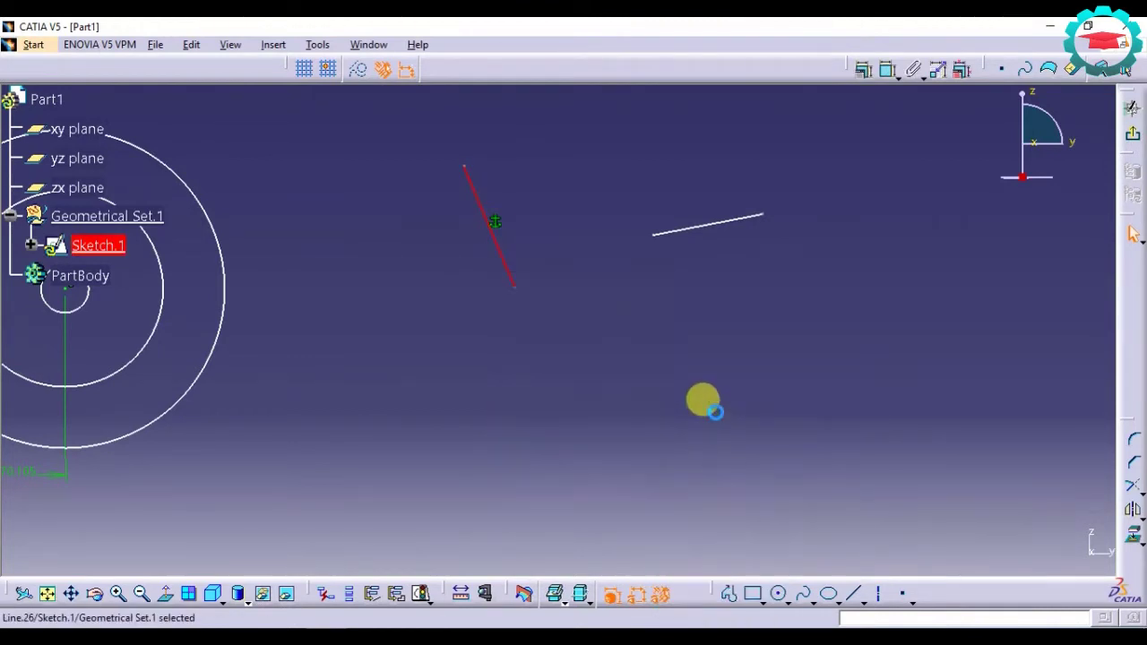
left_click(498, 224)
key("Escape")
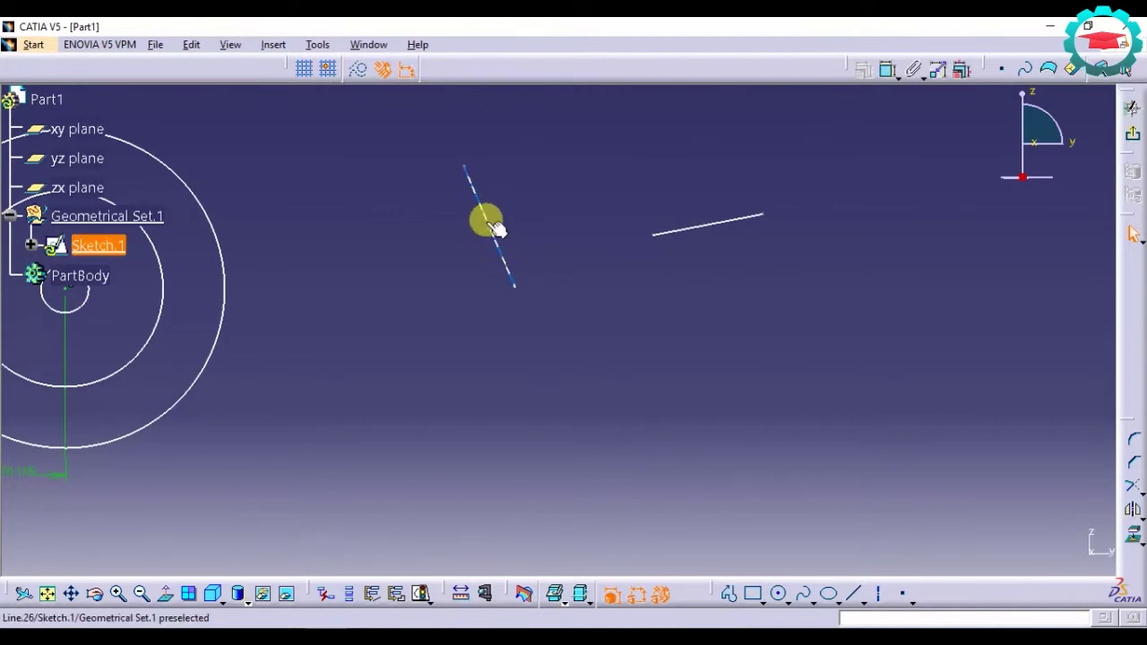
Apply a Fix constraint to the steep line with Constraint Definition.
left_click(487, 220)
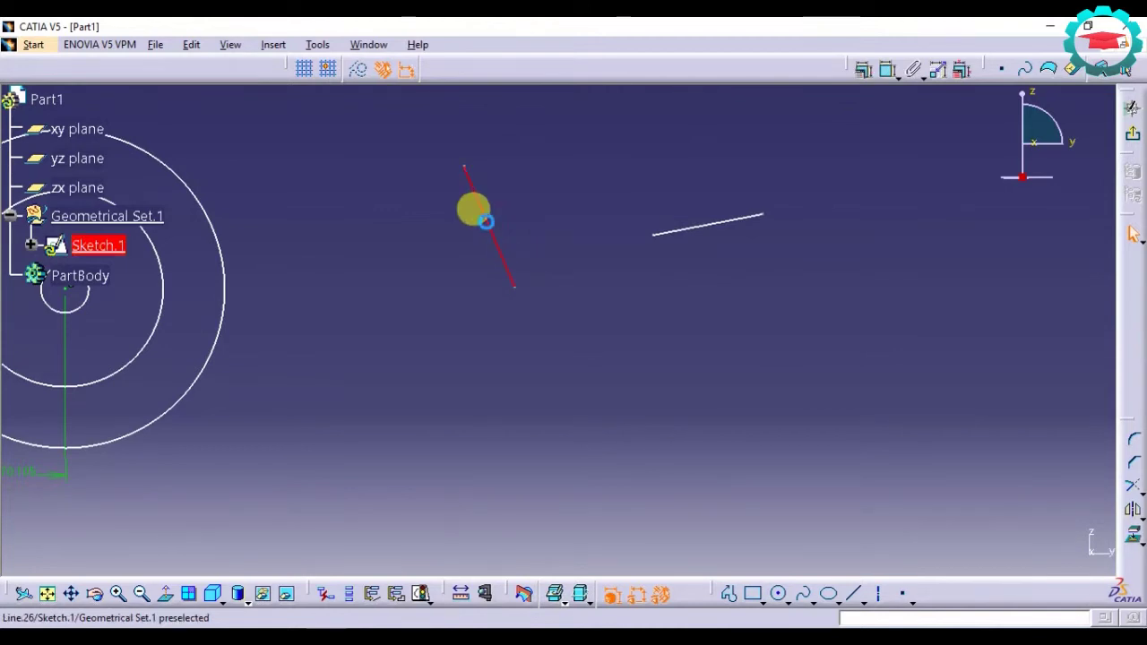
left_click(862, 69)
left_click(1036, 274)
left_click(1016, 455)
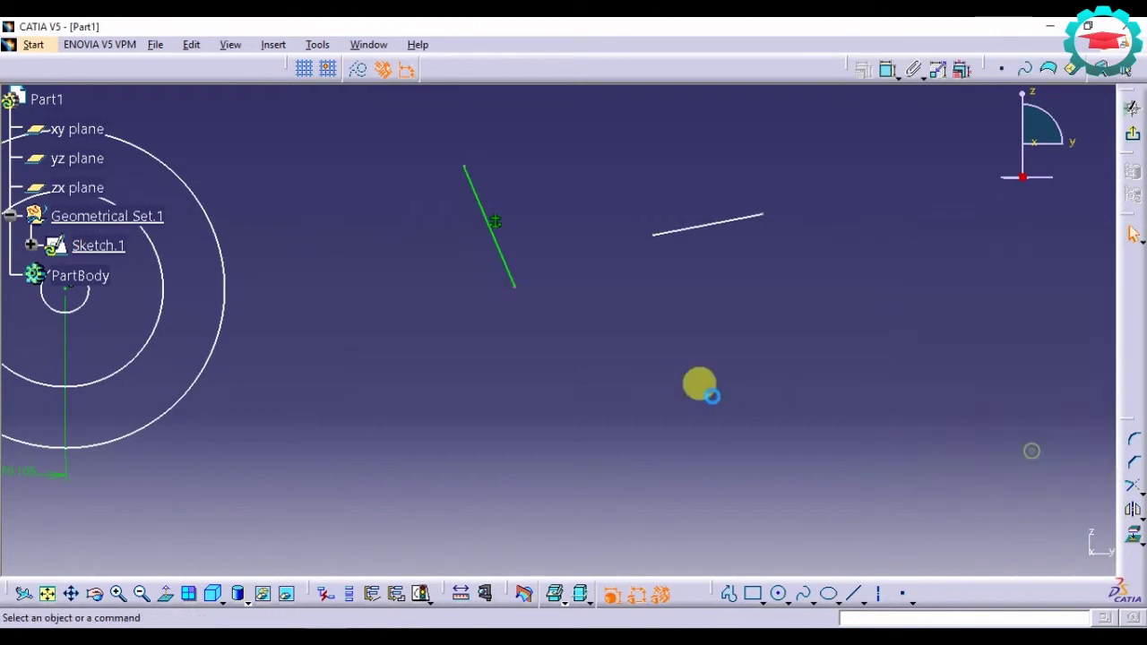
Constrain the nearly horizontal line Perpendicular to the fixed steep line and move it so that it crosses the steep line.
left_click(731, 226)
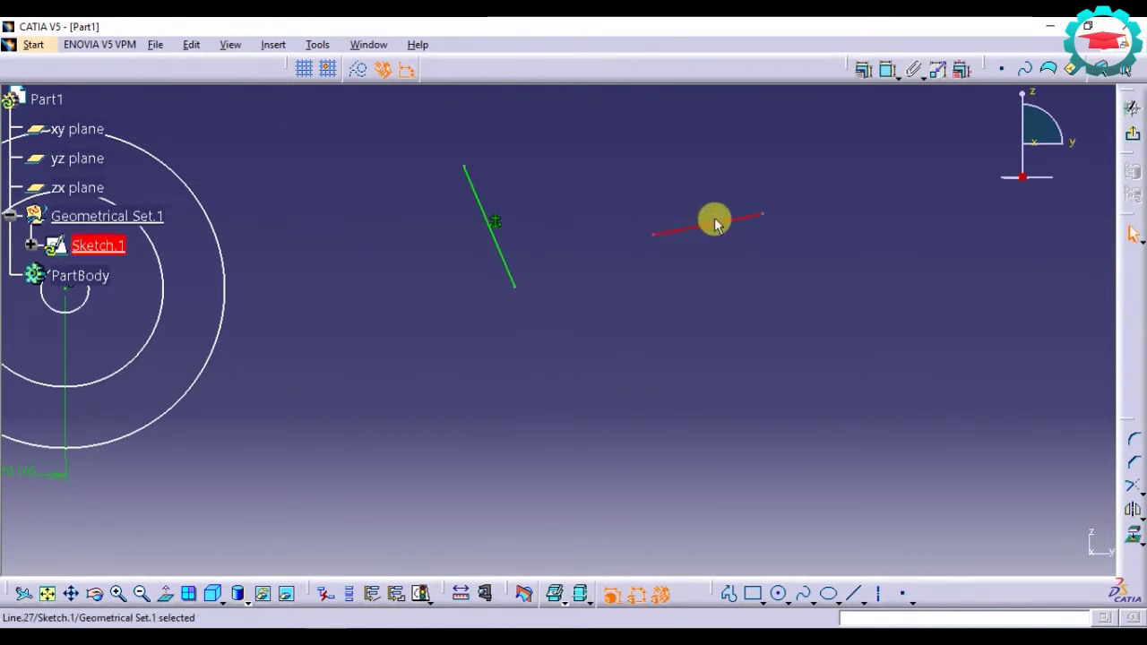
left_click(502, 242, "ctrl")
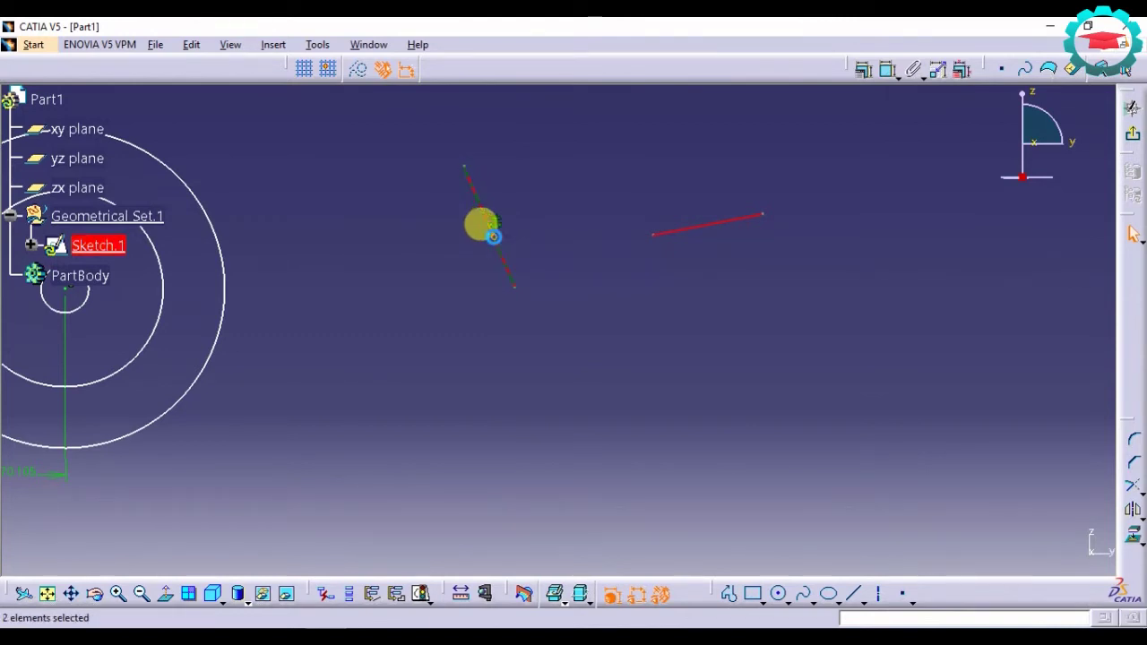
left_click(863, 71)
left_click(1042, 371)
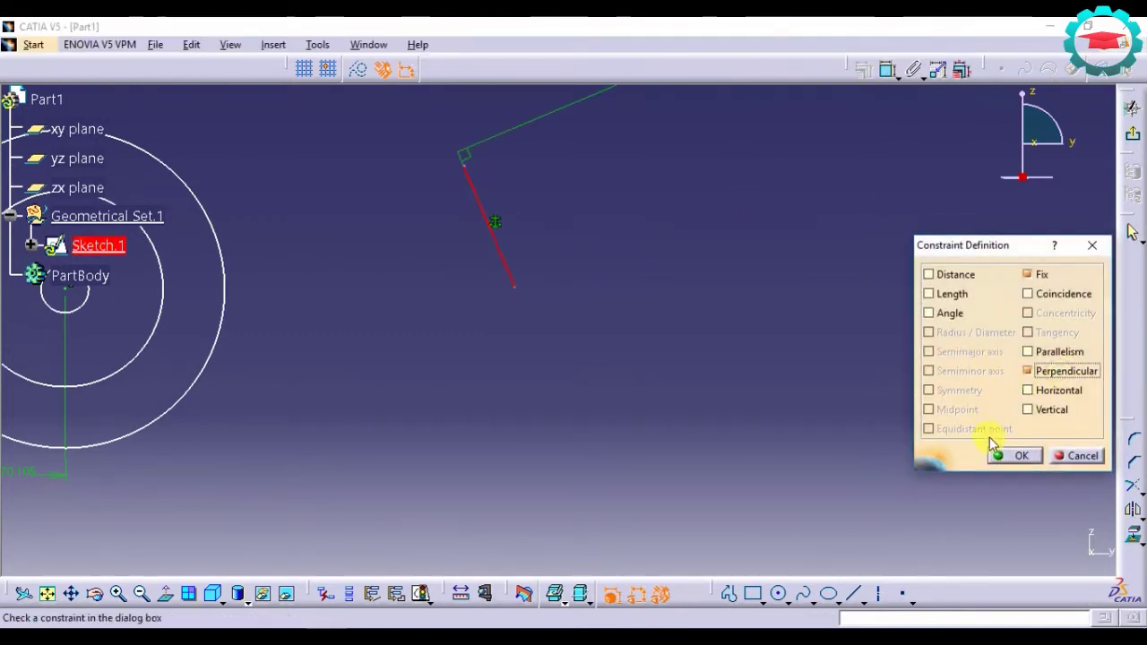
left_click(1026, 457)
middle_click_drag(612, 326, 520, 502)
left_click_drag(584, 239, 433, 378)
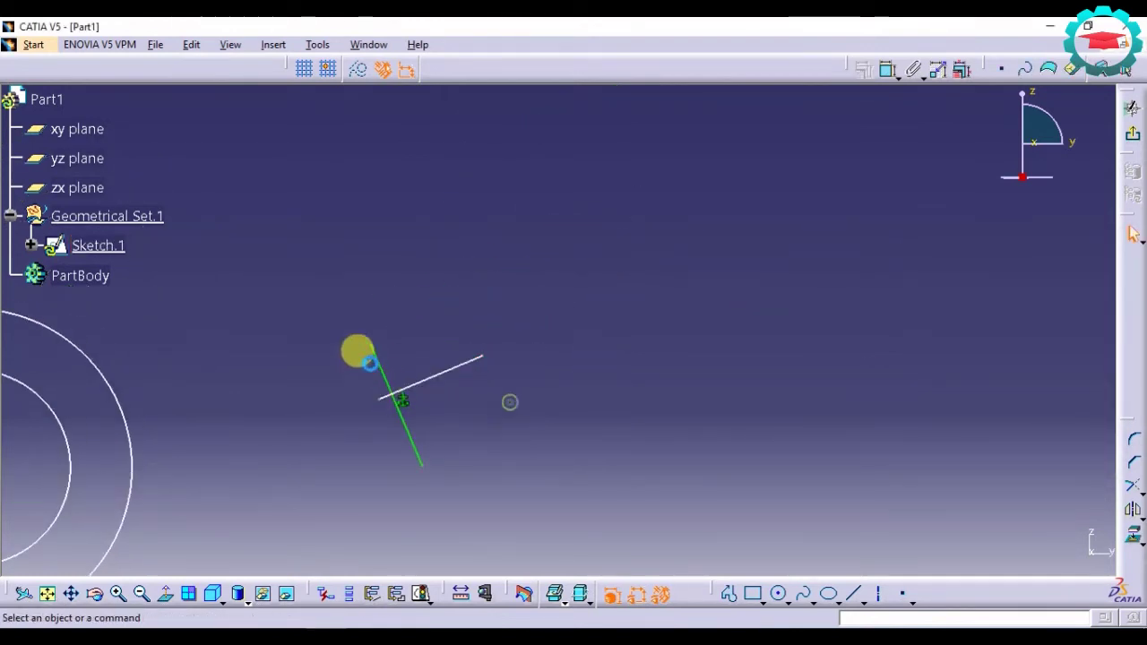
left_click(377, 361)
left_click(466, 365)
left_click(385, 370)
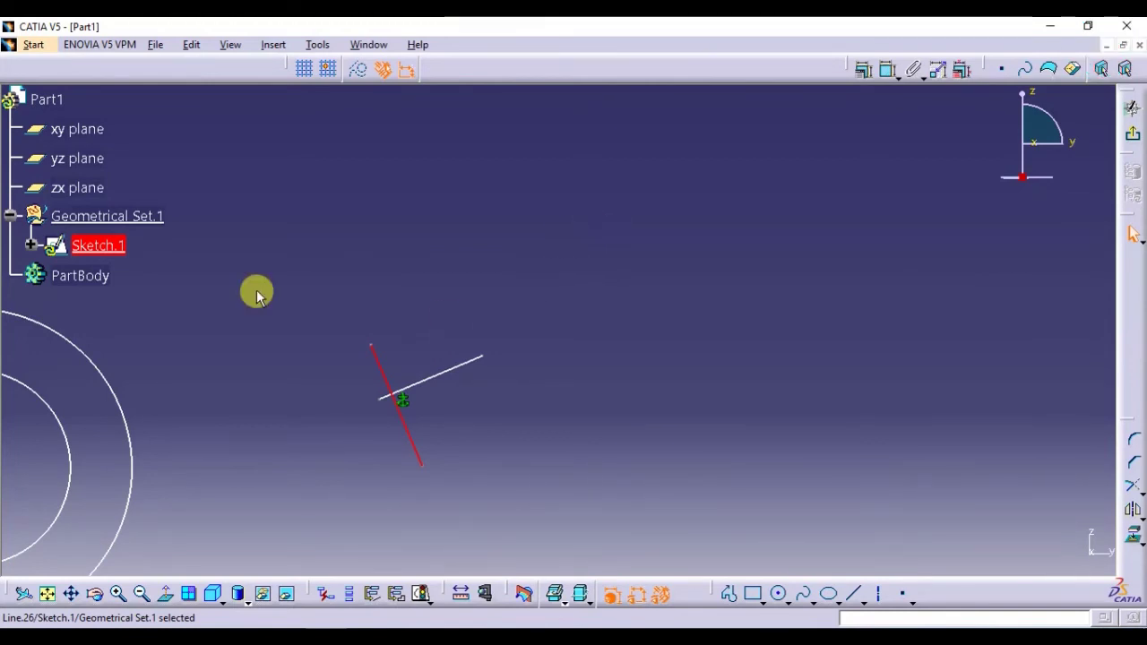
mouse_move(256, 296)
middle_mouse_down()
mouse_move(609, 302)
mouse_move(618, 271)
mouse_move(656, 274)
mouse_move(600, 299)
middle_mouse_up()
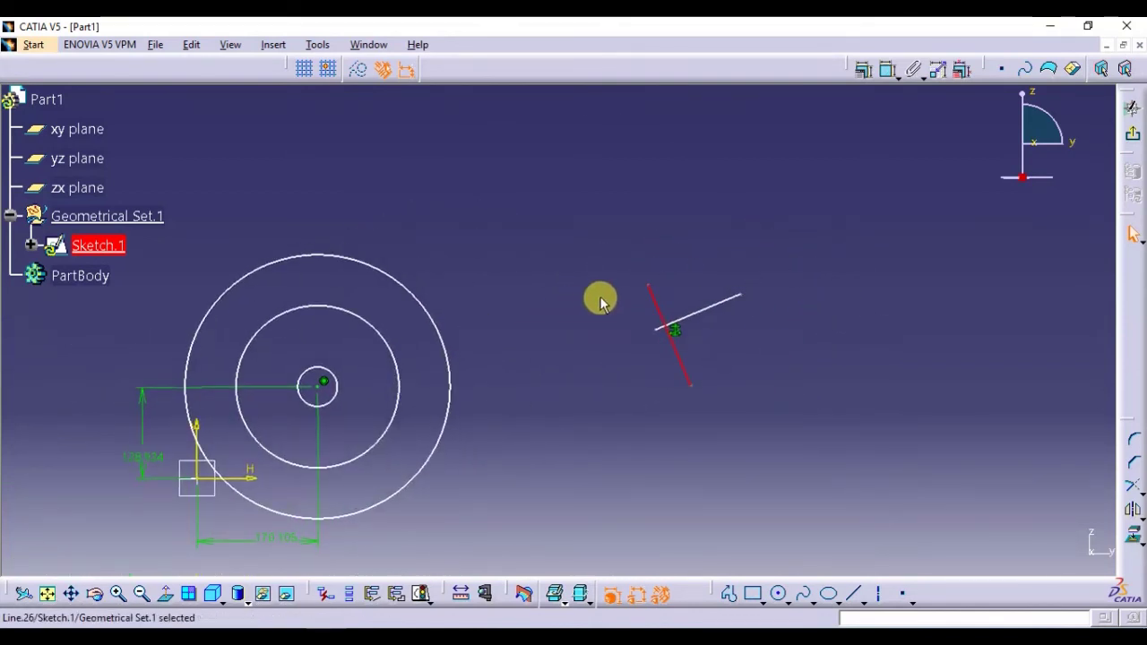